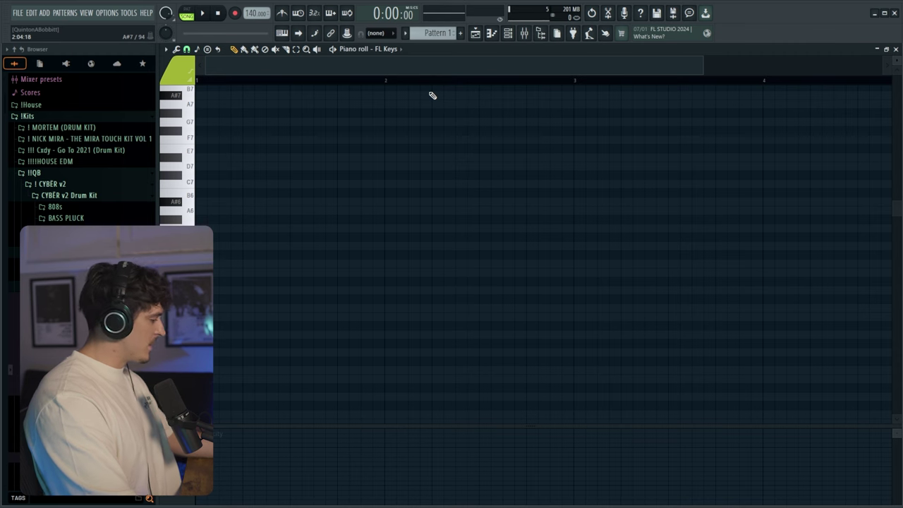
# Open the chord progression generator and set its root and scale to A Minor Natural (Aeolian).
pyautogui.hotkey('alt', 'p')
pyautogui.moveTo(413, 113); pyautogui.dragTo(542, 106)
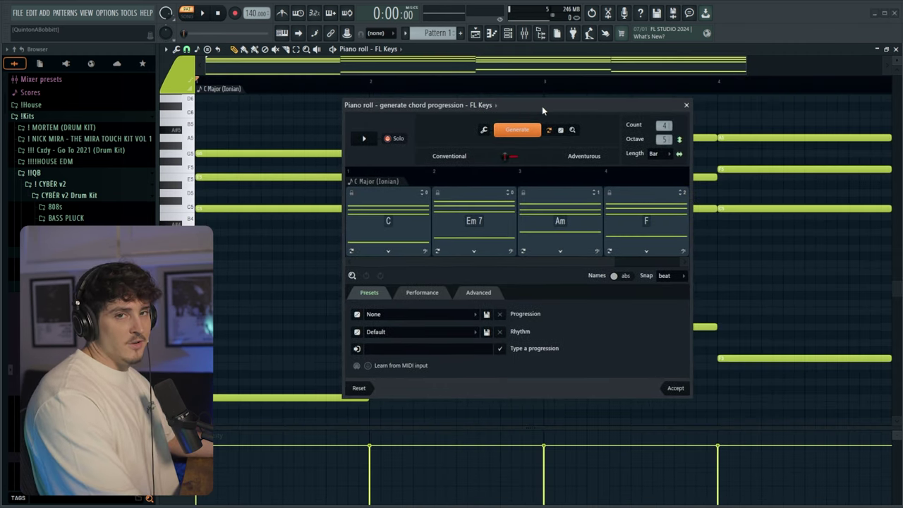
pyautogui.click(363, 180)
pyautogui.moveTo(392, 187)
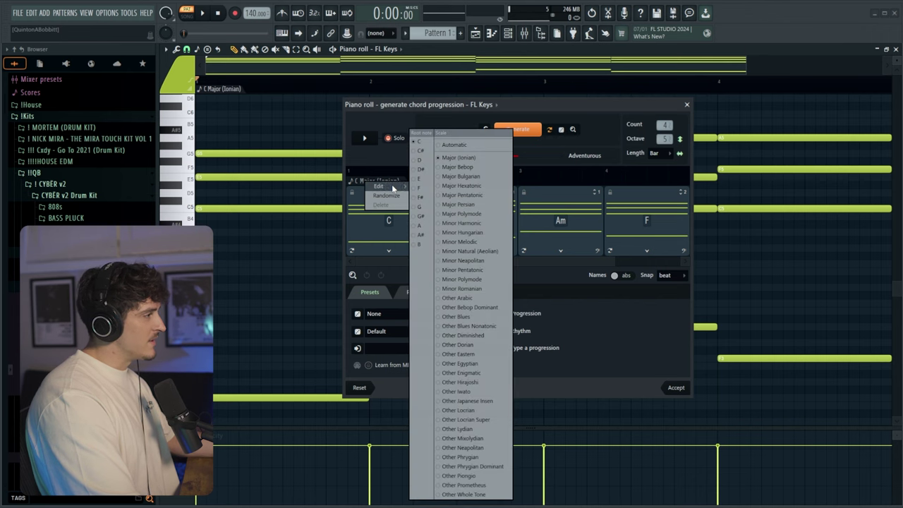
pyautogui.click(425, 227)
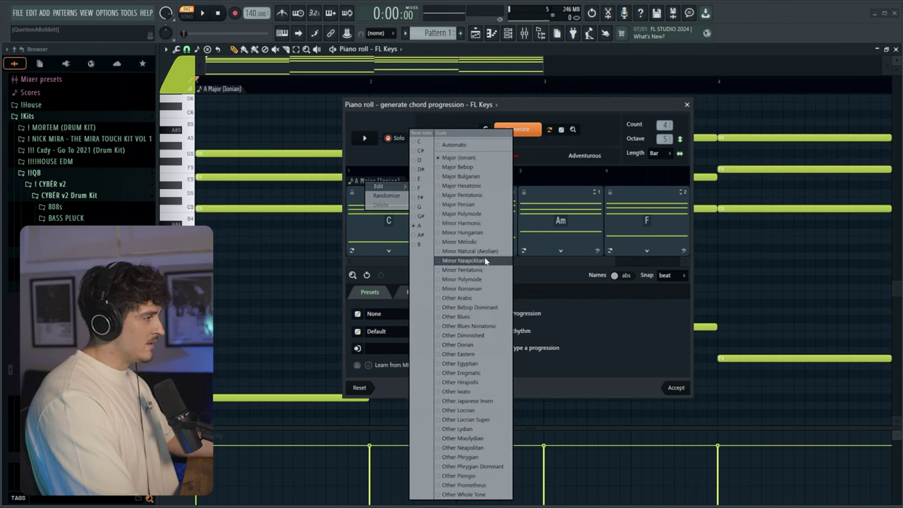
pyautogui.moveTo(514, 105); pyautogui.dragTo(522, 107)
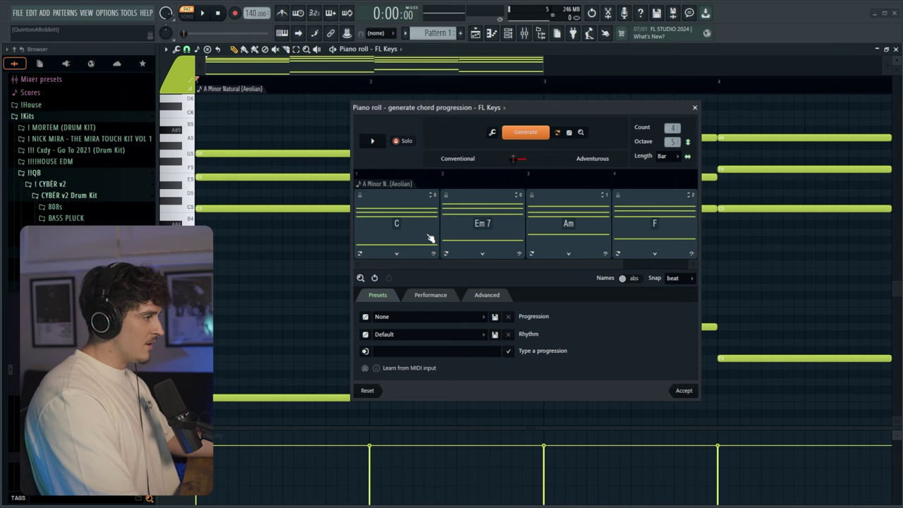
# Generate a new four-chord progression in the chosen scale and play it back.
pyautogui.click(508, 137)
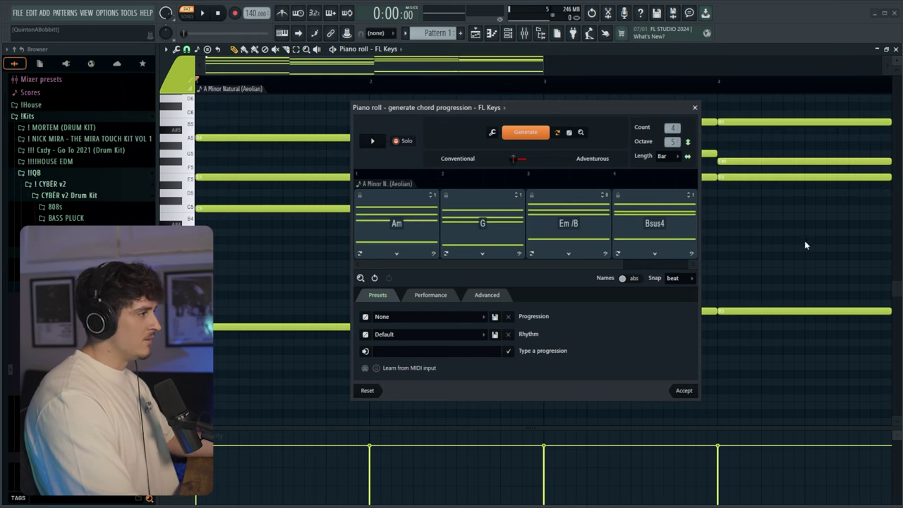
pyautogui.moveTo(572, 110); pyautogui.dragTo(583, 103)
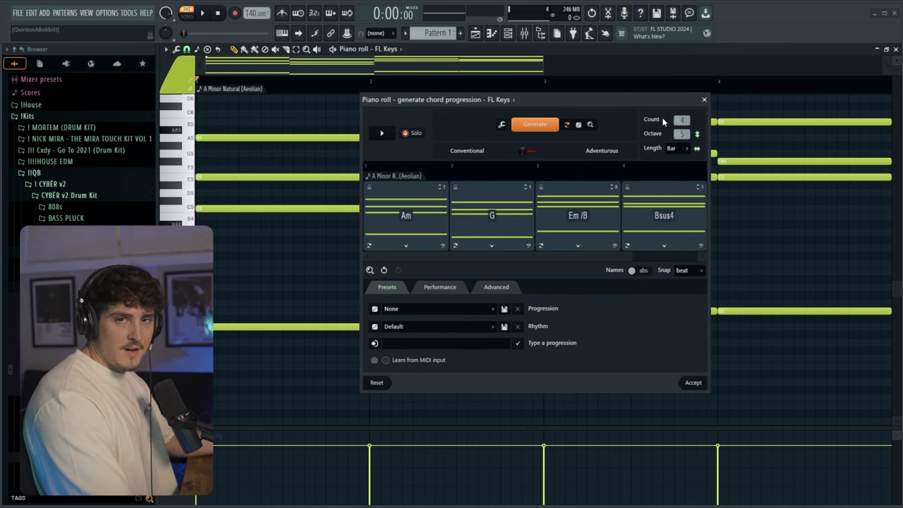
pyautogui.press('space')
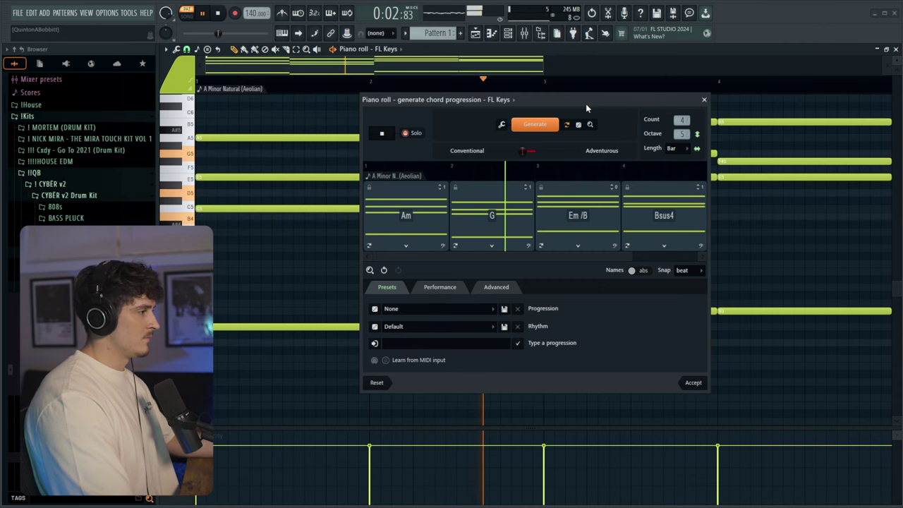
# Replace the third chord of the progression with the alternative D chord and listen to the change.
pyautogui.click(562, 240)
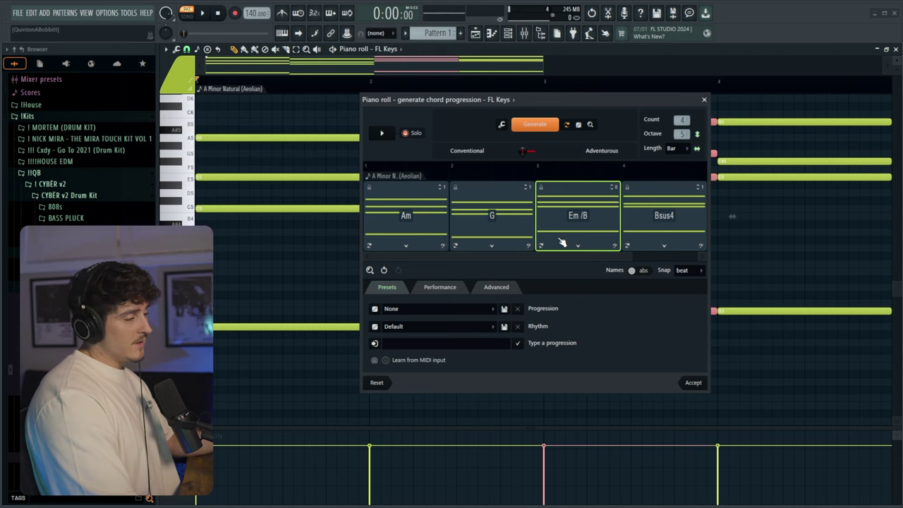
pyautogui.click(578, 247)
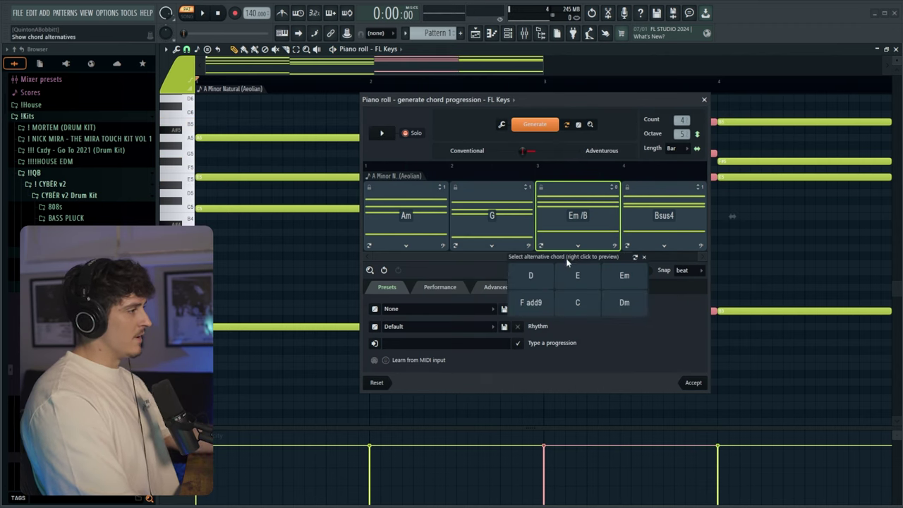
pyautogui.click(543, 275)
pyautogui.press('space')
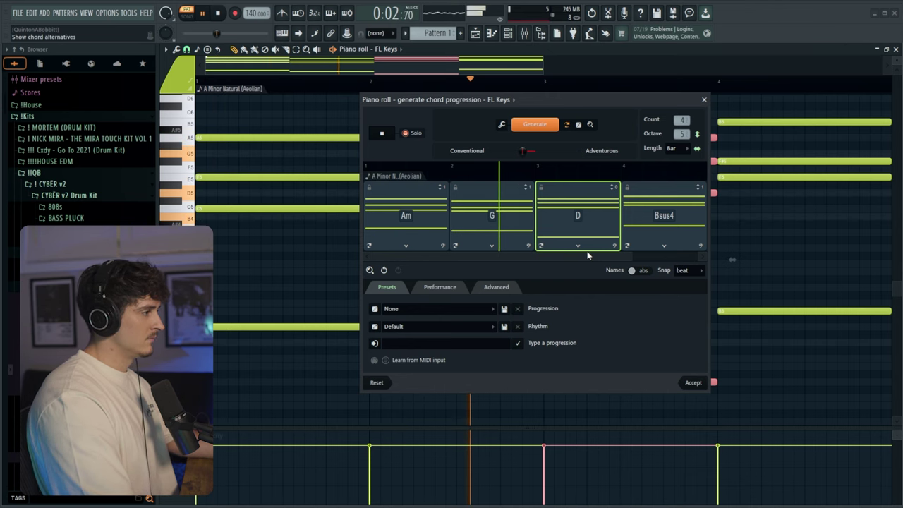
# Replace the fourth chord with the alternative C chord and accept the progression into the piano roll.
pyautogui.click(661, 246)
pyautogui.click(655, 305)
pyautogui.press('space')
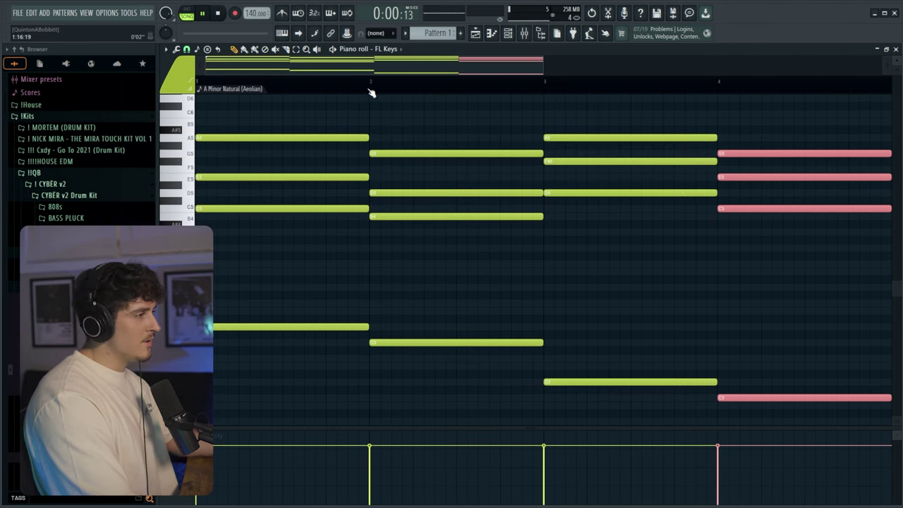
pyautogui.scroll(-2, 371, 93)
pyautogui.keyDown('ctrl'); pyautogui.click(365, 127); pyautogui.keyUp('ctrl')
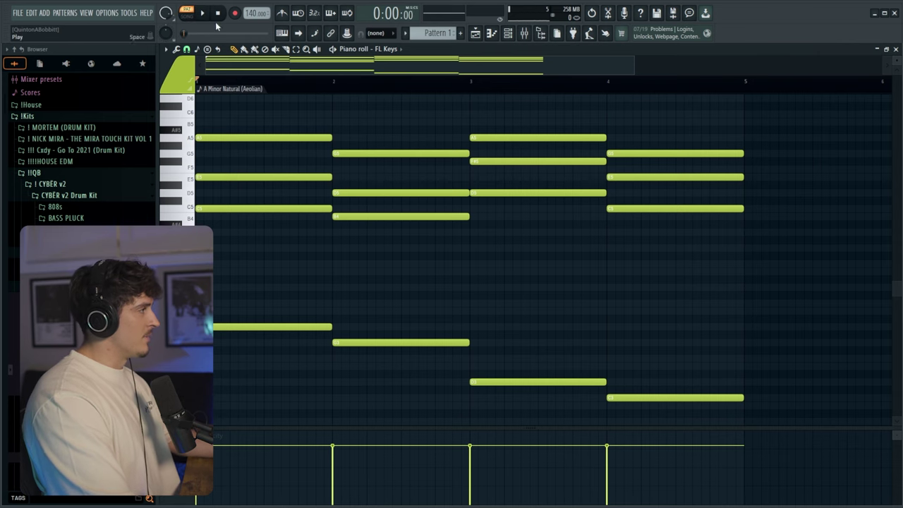
# Replace the FL Keys instrument on the channel with Kontakt, keeping its notes.
pyautogui.press('F6')
pyautogui.rightClick(303, 152)
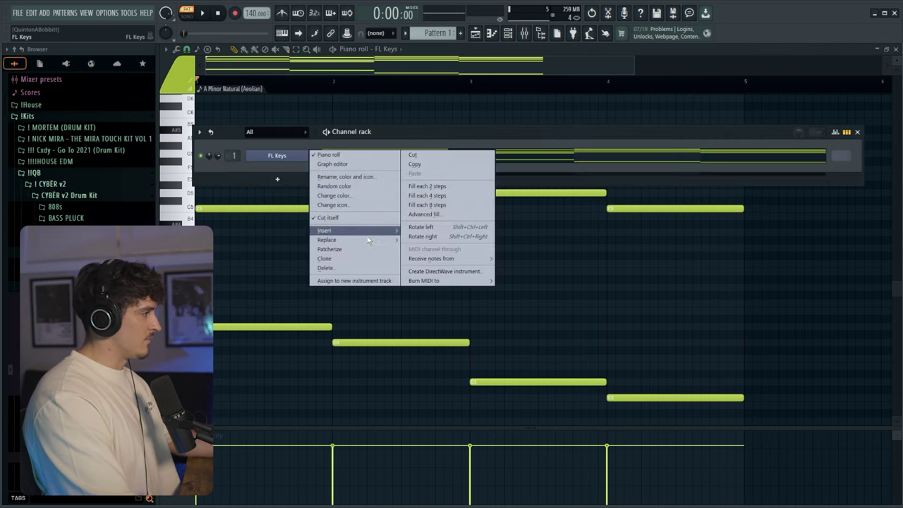
pyautogui.moveTo(384, 244)
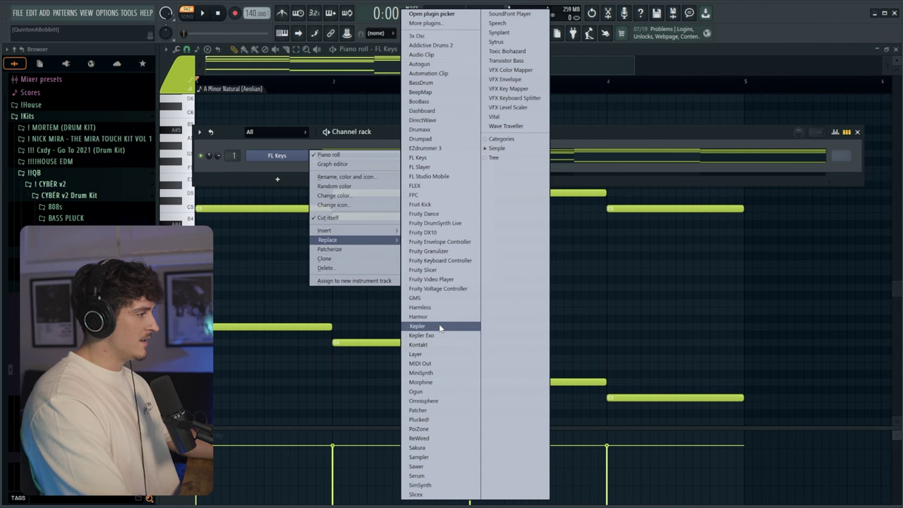
pyautogui.click(419, 345)
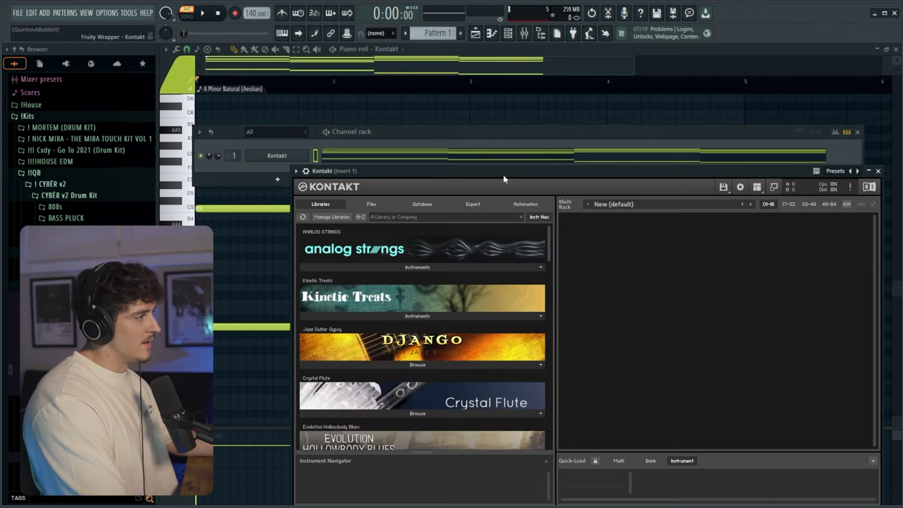
# Load an instrument from the Kontakt library list and return to the piano roll.
pyautogui.scroll(-5, 401, 267)
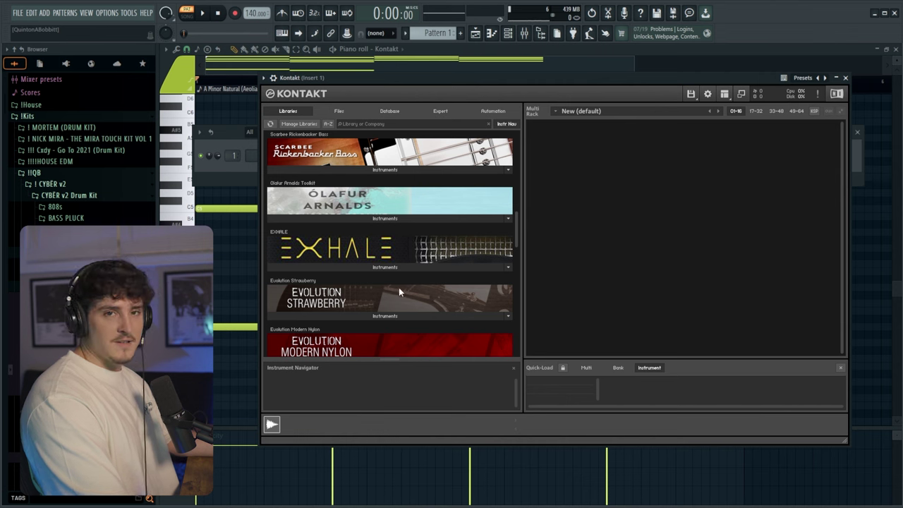
pyautogui.scroll(-10, 412, 259)
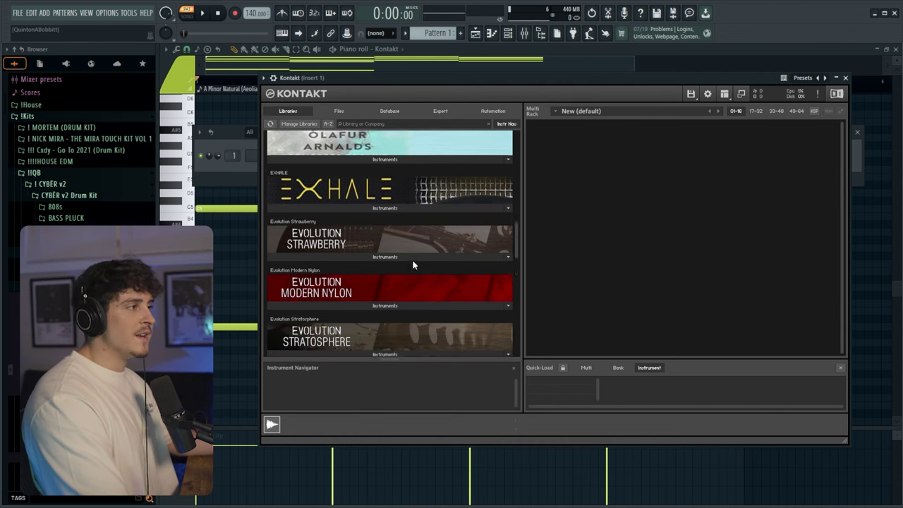
pyautogui.scroll(-4, 358, 331)
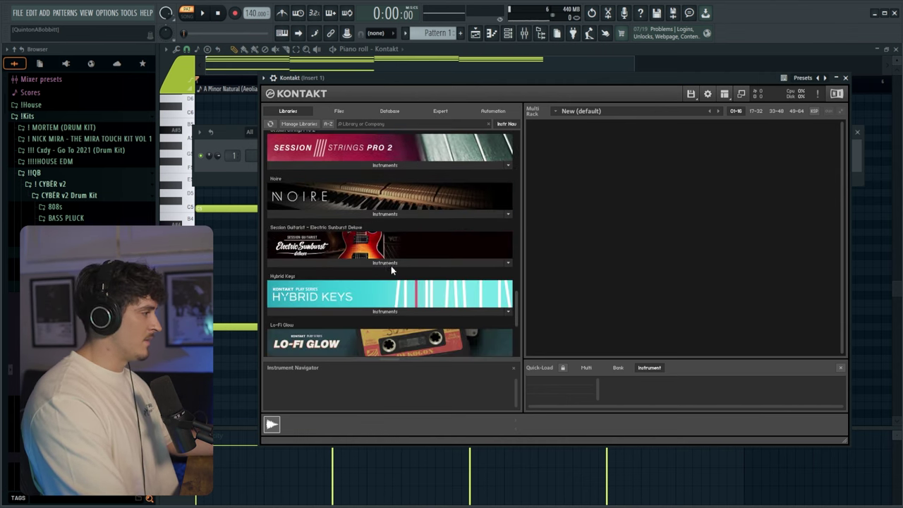
pyautogui.click(360, 235)
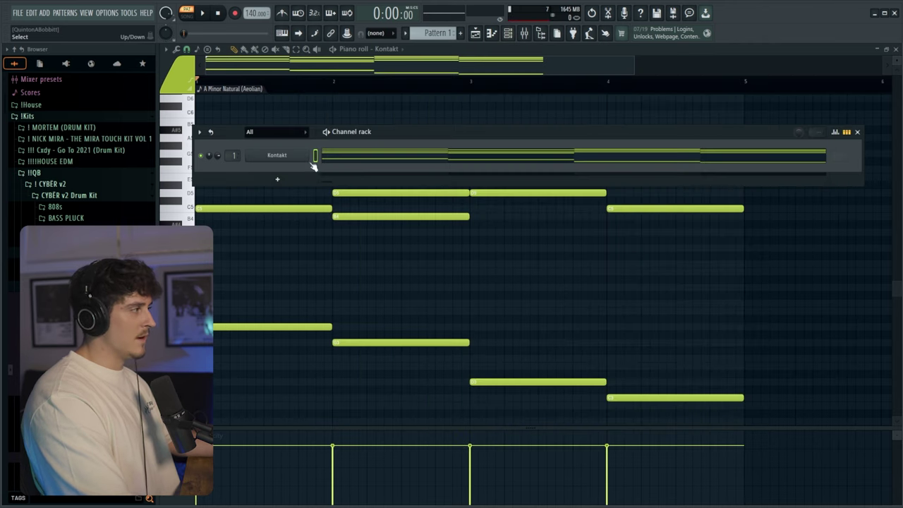
pyautogui.click(400, 73)
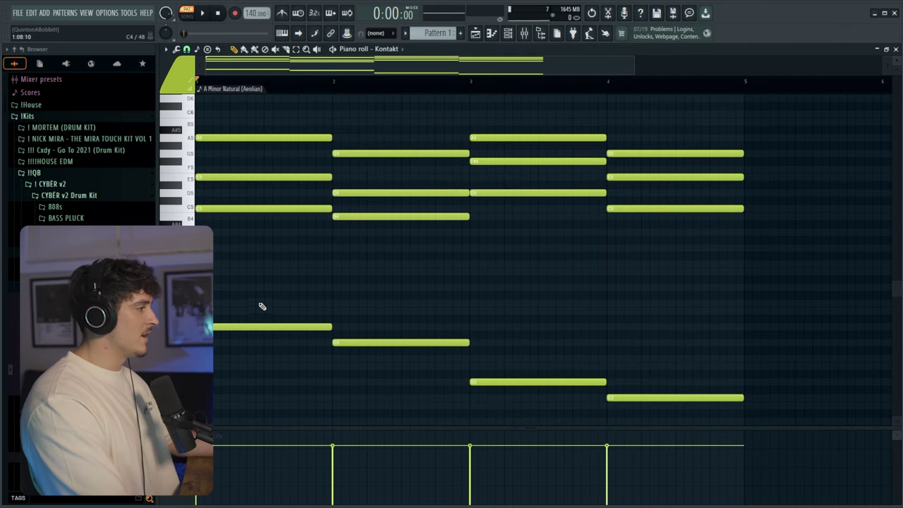
# Delete the four bass notes beneath the chords.
pyautogui.rightClick(275, 327)
pyautogui.rightClick(393, 343)
pyautogui.rightClick(536, 381)
pyautogui.rightClick(622, 397)
pyautogui.scroll(2, 238, 311)
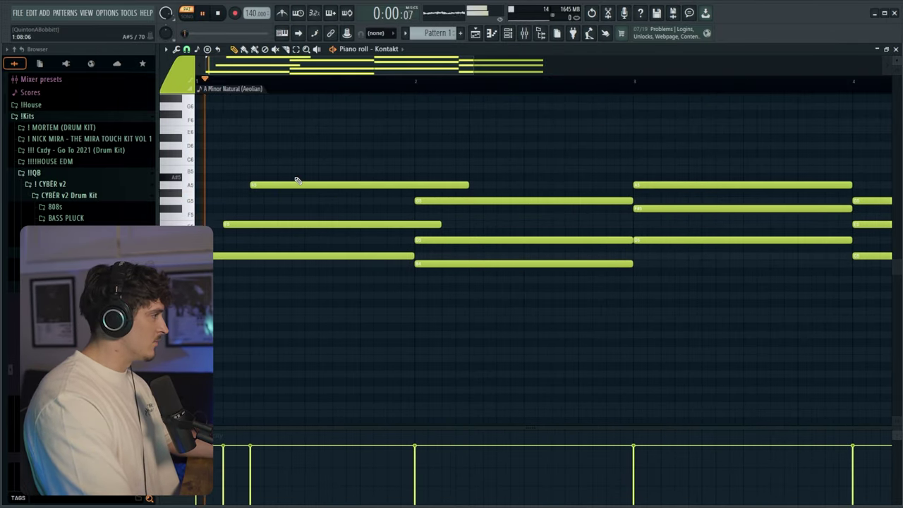
# Undo the note shifts in the first chord and transpose the middle note of every chord up one octave.
pyautogui.press('space')
pyautogui.hotkey('ctrl', 'z')
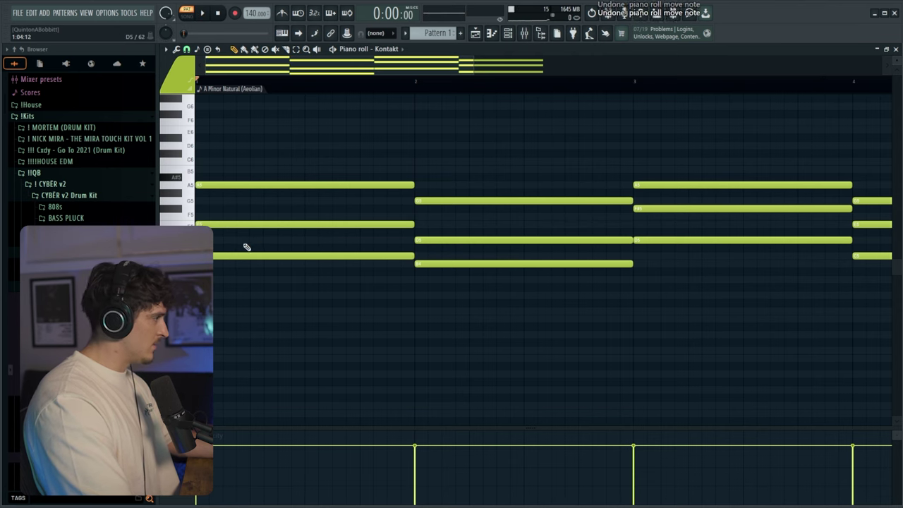
pyautogui.keyDown('ctrl'); pyautogui.click(252, 225); pyautogui.keyUp('ctrl')
pyautogui.keyDown('ctrl'); pyautogui.click(440, 240); pyautogui.keyUp('ctrl')
pyautogui.keyDown('ctrl'); pyautogui.click(663, 209); pyautogui.keyUp('ctrl')
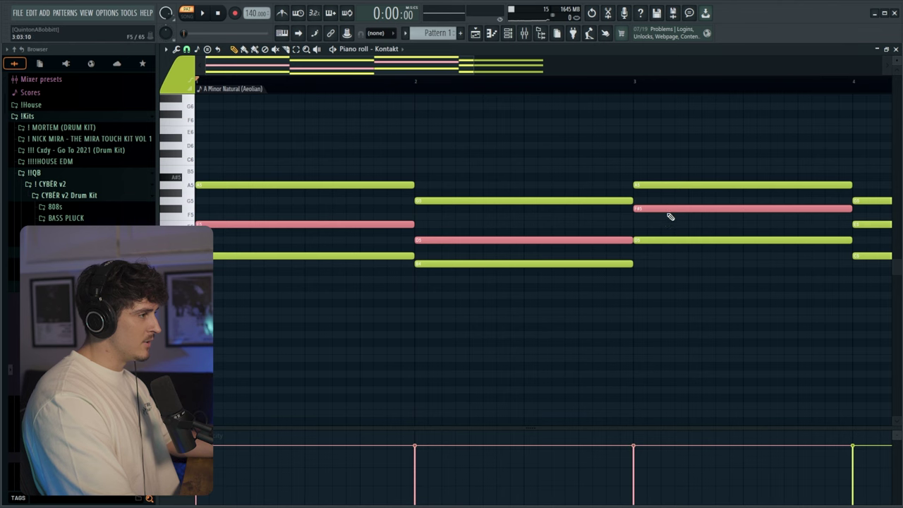
pyautogui.hotkey('ctrl', 'Up')
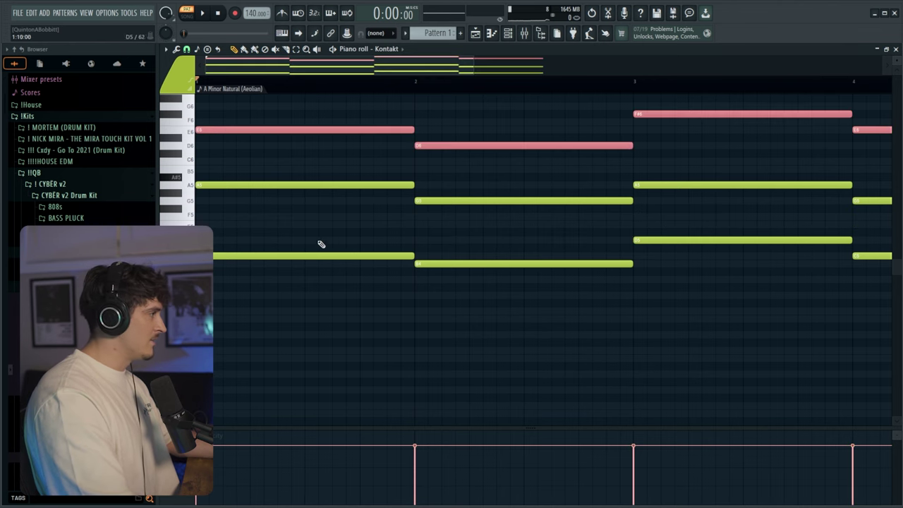
# Stagger the first chord by delaying its A5 by an eighth note and its E6 by a quarter note, and play it.
pyautogui.hotkey('ctrl', 'd')
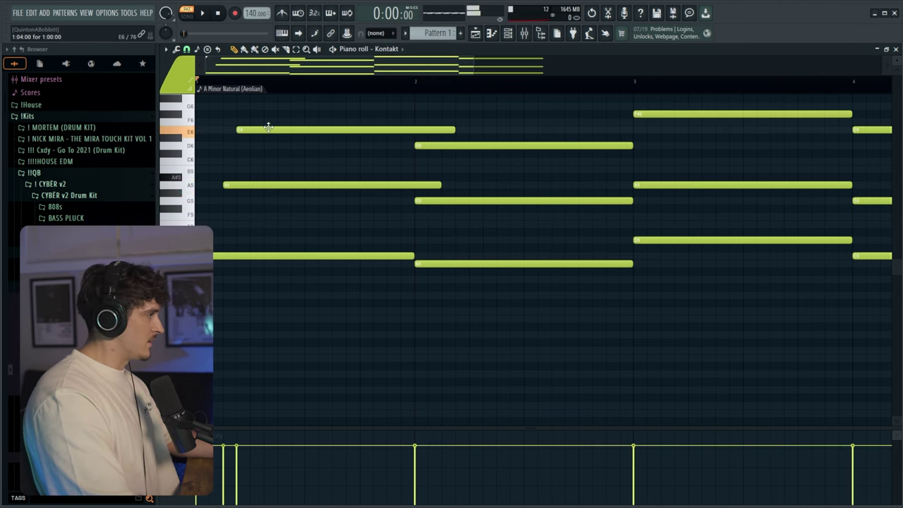
pyautogui.press('space')
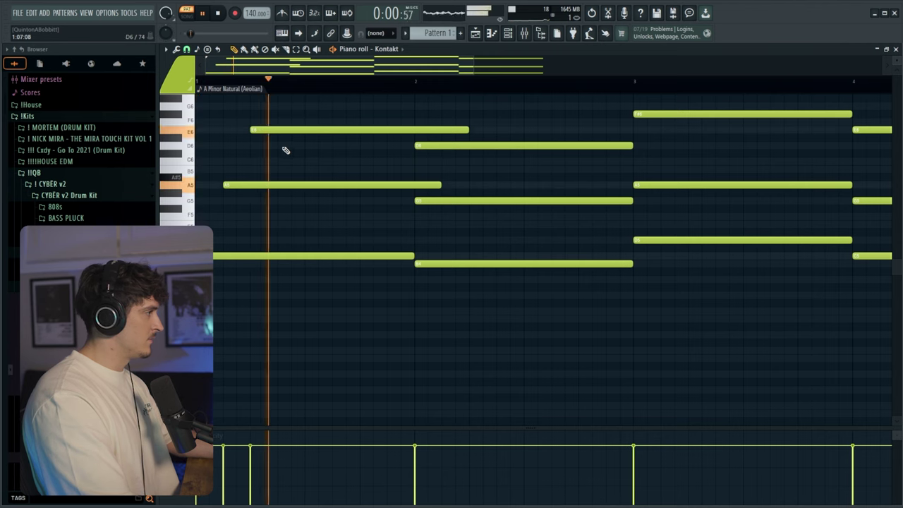
pyautogui.press('space')
pyautogui.scroll(2, 290, 188)
# Look through the piano roll options for the scale highlighting setting.
pyautogui.click(166, 49)
pyautogui.moveTo(204, 69)
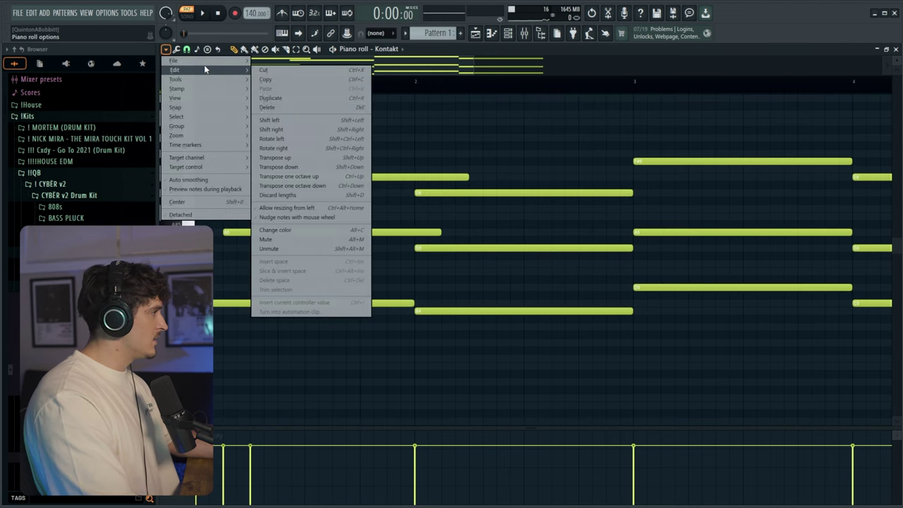
pyautogui.click(435, 125)
pyautogui.click(166, 49)
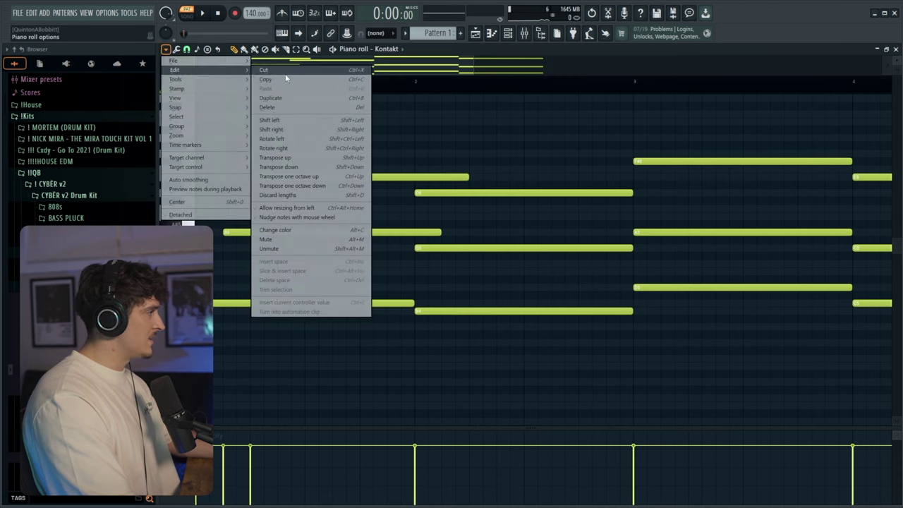
pyautogui.moveTo(224, 83)
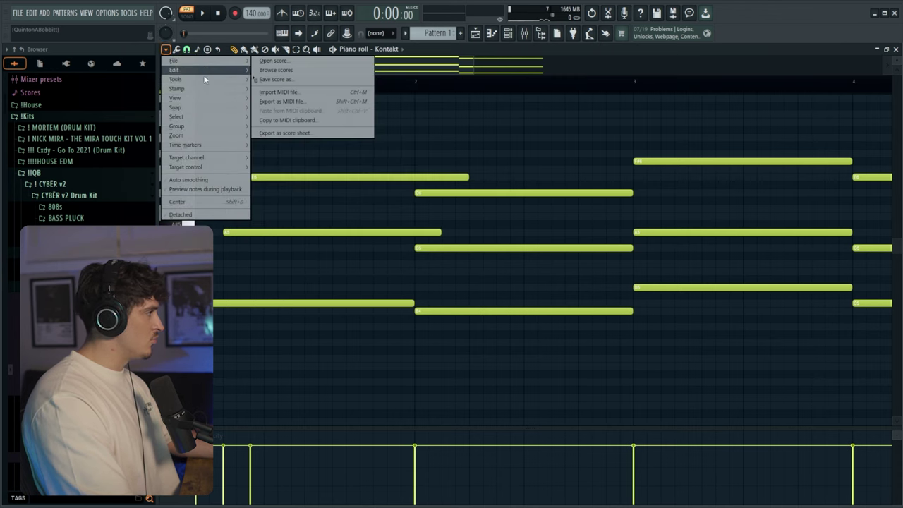
pyautogui.moveTo(205, 97)
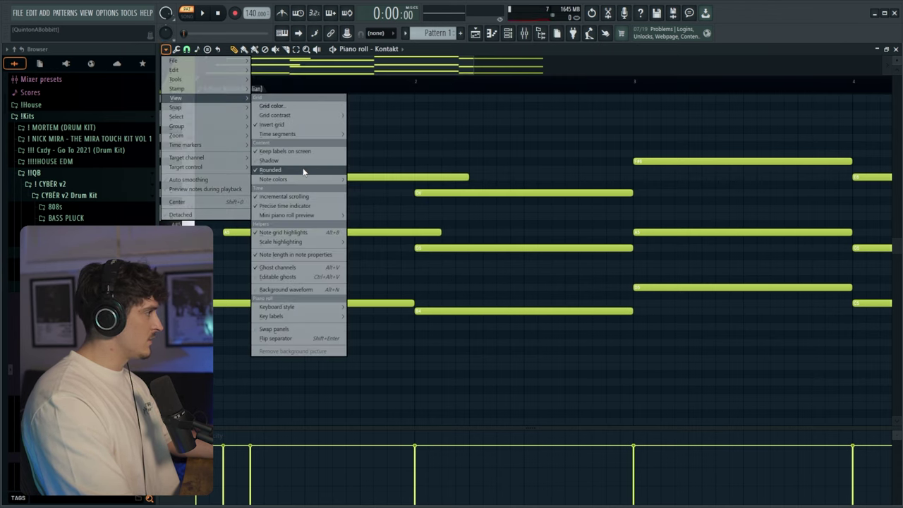
pyautogui.moveTo(311, 241)
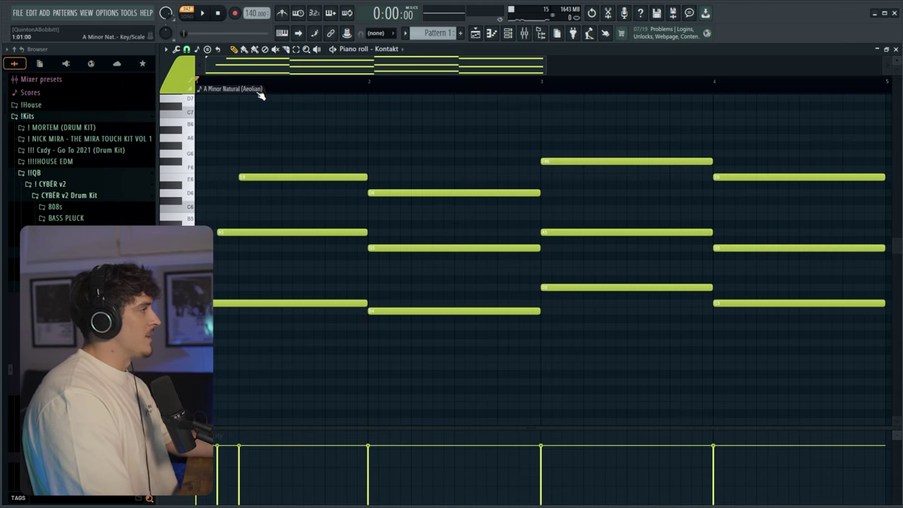
# Play the pattern with the metronome on and break the first chord into an arpeggio of shorter, repeated C5, A5 and E6 notes.
pyautogui.scroll(2, 260, 91)
pyautogui.press('space')
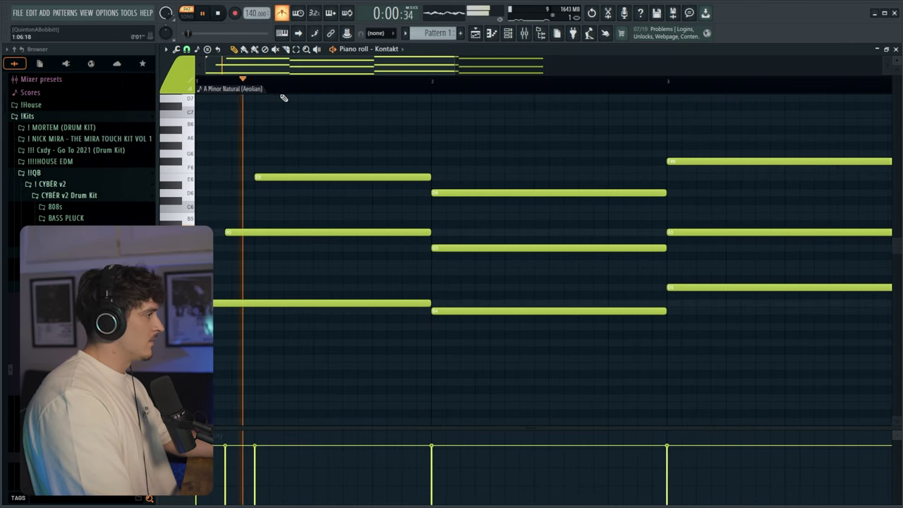
pyautogui.press('c')
pyautogui.press('space')
pyautogui.press('space')
pyautogui.click(285, 311)
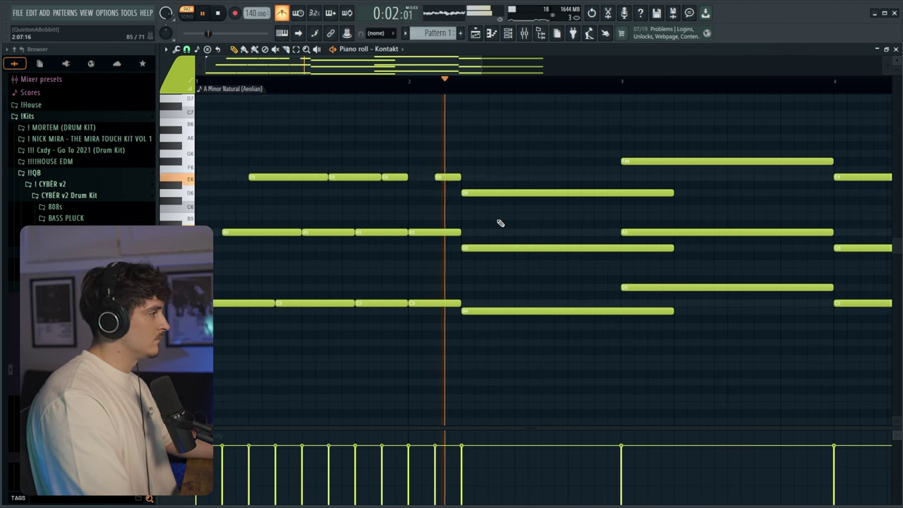
# Merge the second and third C5 notes into one longer note and shift the last A5 of the arpeggio one step later.
pyautogui.rightClick(360, 303)
pyautogui.moveTo(356, 303); pyautogui.dragTo(408, 303)
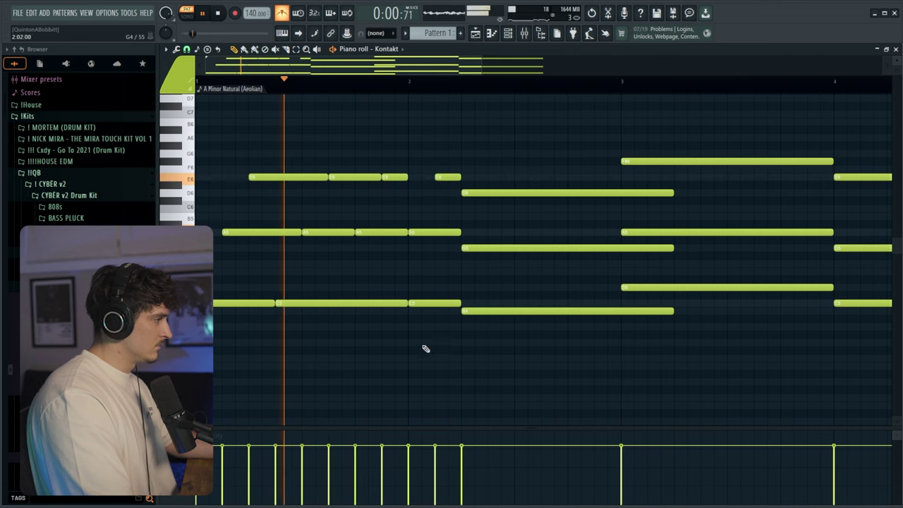
pyautogui.moveTo(432, 232); pyautogui.dragTo(446, 233)
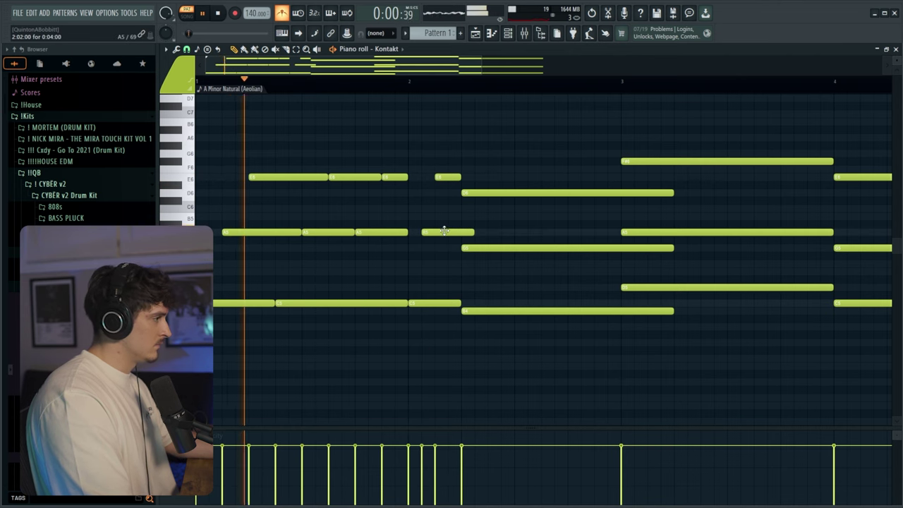
# Trim the last A5 of the first chord to its end, and delay the second chord's G5 by an eighth note and D6 by a quarter note.
pyautogui.moveTo(473, 232); pyautogui.dragTo(493, 248)
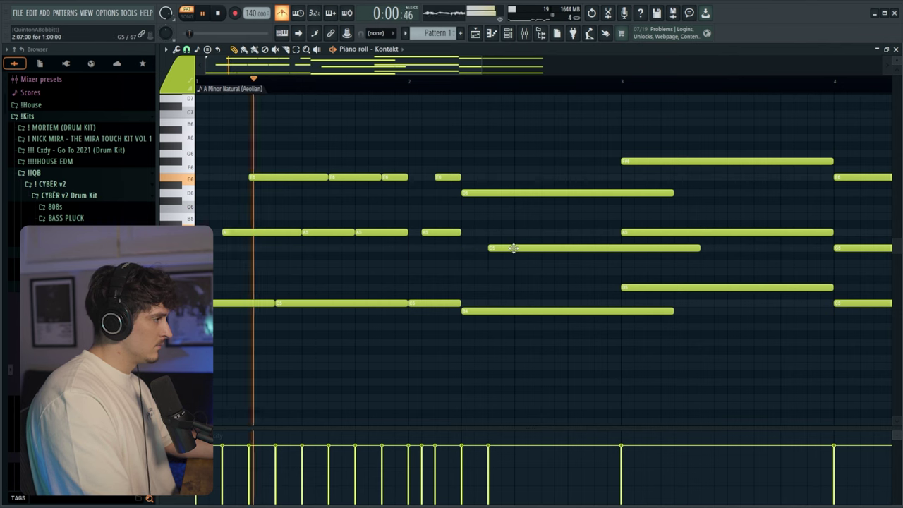
pyautogui.moveTo(494, 192); pyautogui.dragTo(544, 186)
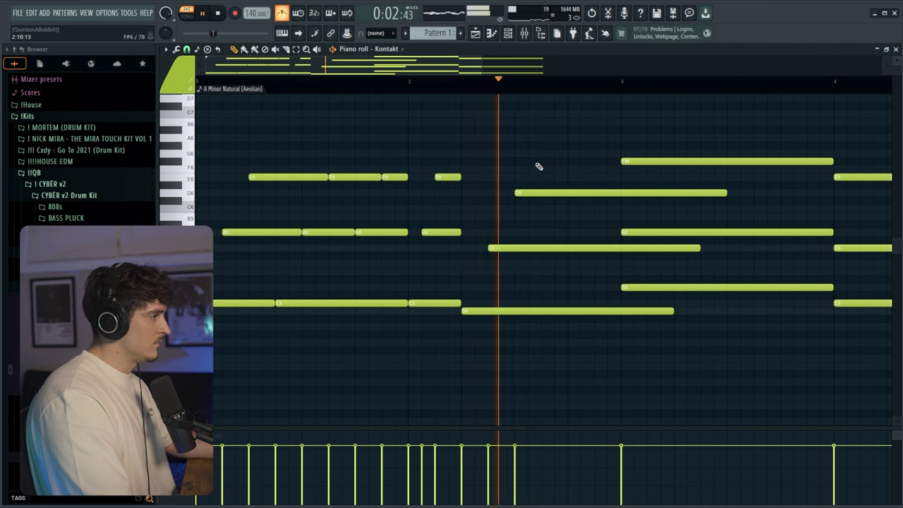
# Replace the first arpeggio's short closing notes with an extended C5, a quarter-note A5, a longer last E6 and a short G6.
pyautogui.rightClick(432, 305)
pyautogui.rightClick(447, 233)
pyautogui.rightClick(455, 177)
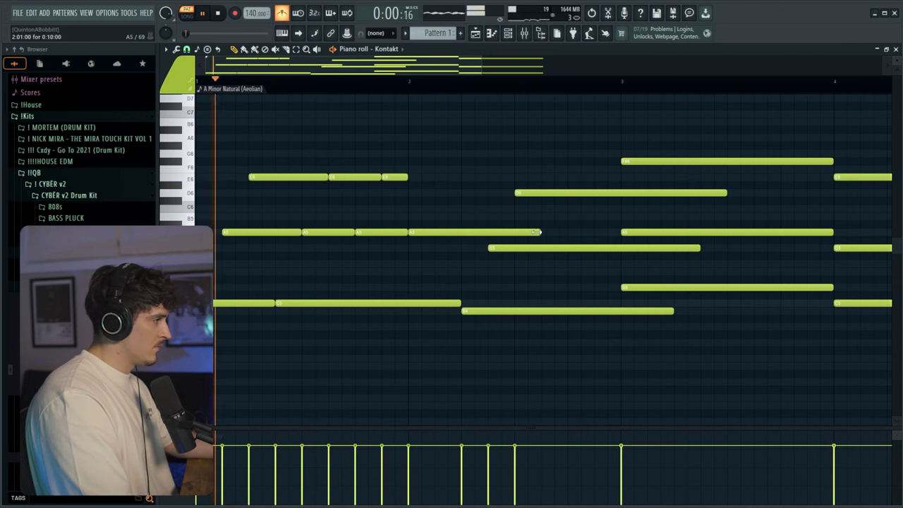
pyautogui.moveTo(540, 231); pyautogui.dragTo(465, 231)
pyautogui.click(436, 177)
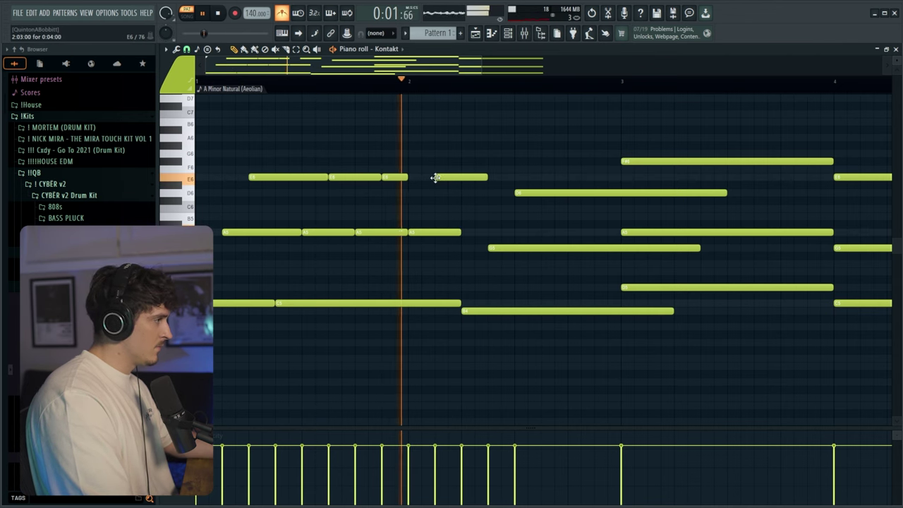
pyautogui.moveTo(402, 177); pyautogui.dragTo(450, 152)
# Play the first arpeggio and lengthen its closing G6 to three eighth notes so it reaches the second chord's D6.
pyautogui.press('space')
pyautogui.press('space')
pyautogui.press('space')
pyautogui.press('space')
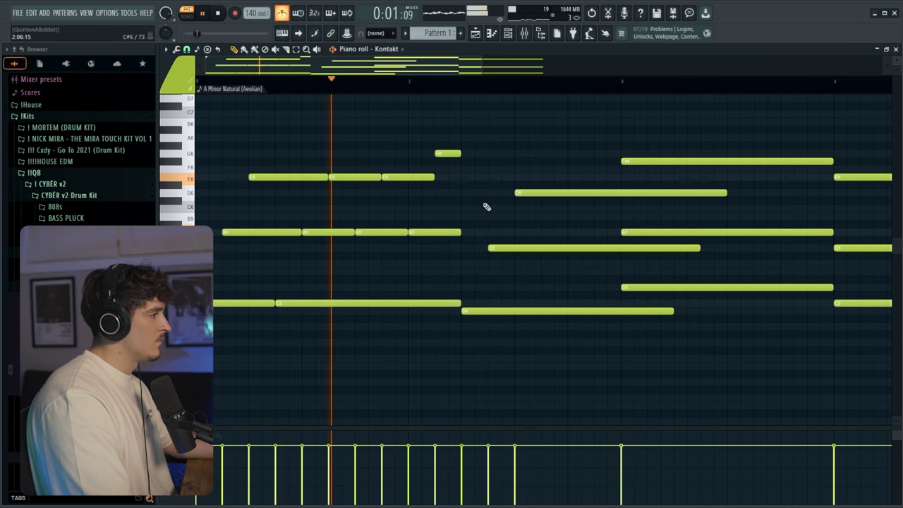
pyautogui.press('space')
pyautogui.press('space')
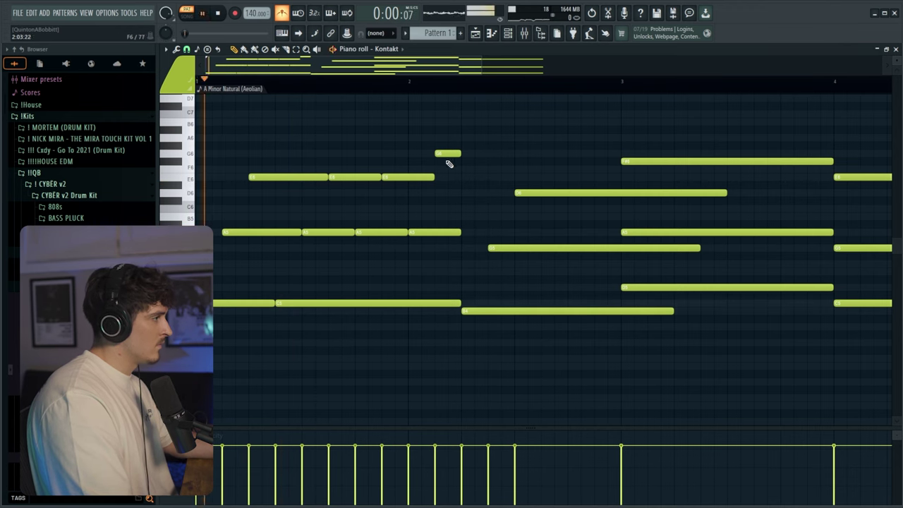
pyautogui.moveTo(462, 152); pyautogui.dragTo(513, 151)
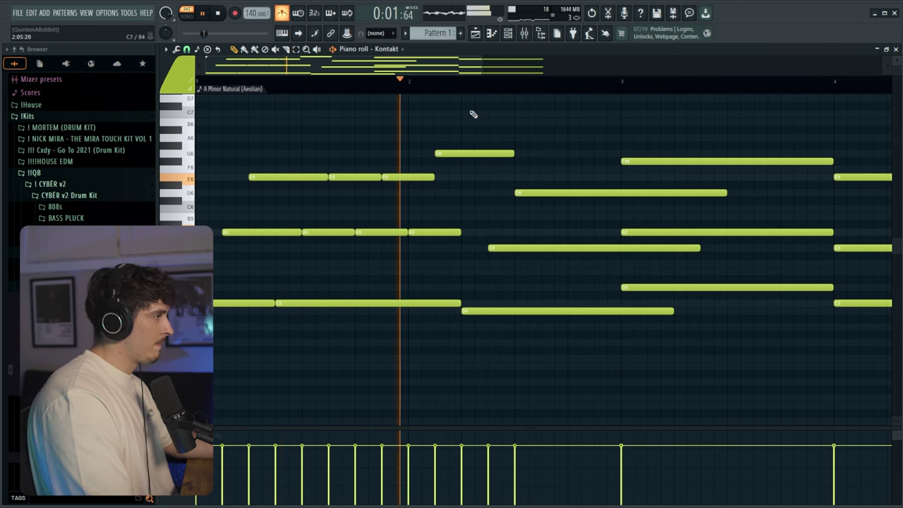
# Split the second chord's G5 and D6 into two notes each and trim the whole chord to end at bar 3.
pyautogui.hscroll(1, 470, 73)
pyautogui.moveTo(469, 74); pyautogui.dragTo(503, 65)
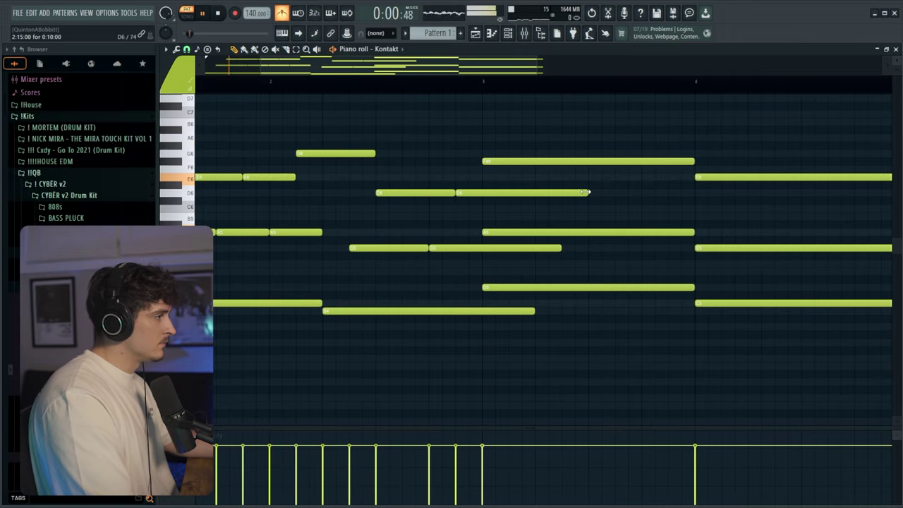
pyautogui.moveTo(561, 248); pyautogui.dragTo(483, 248)
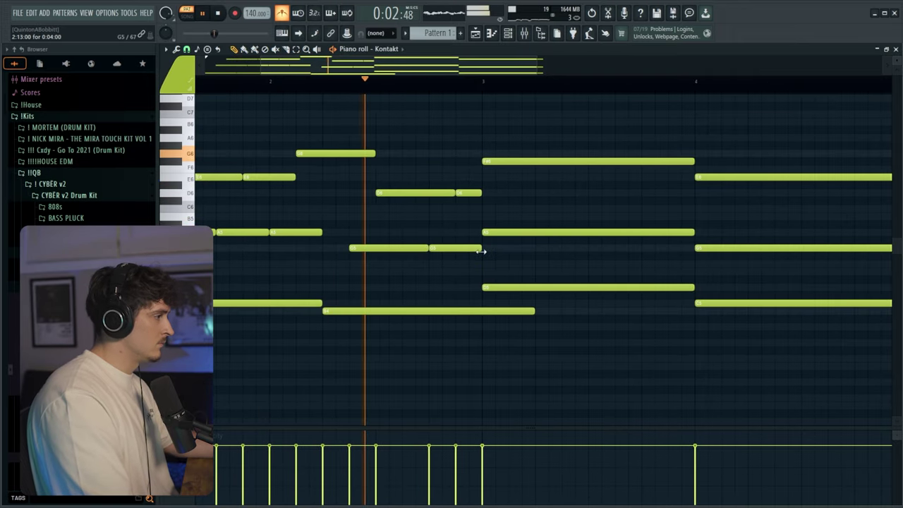
pyautogui.press('space')
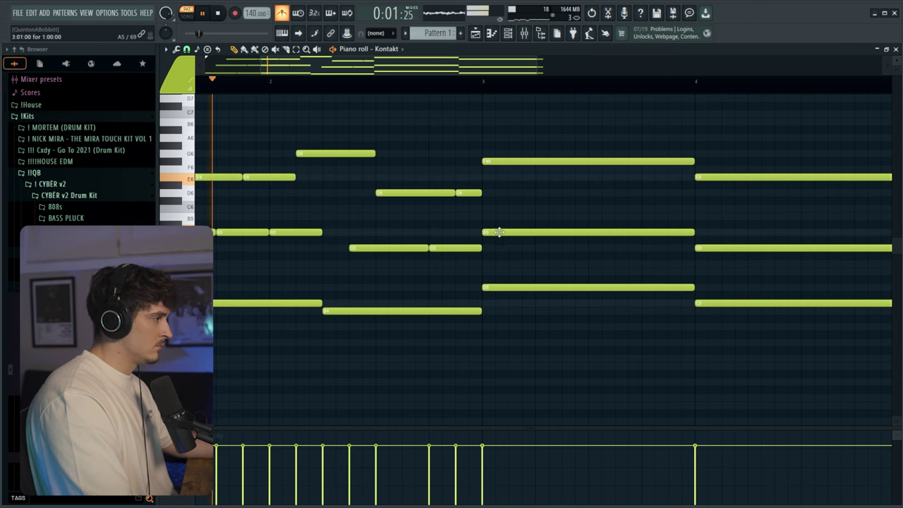
# Delay the third chord's A5 by an eighth note and F#6 by a quarter note, splitting them into repeated notes with an A6 ending.
pyautogui.moveTo(499, 233); pyautogui.dragTo(526, 232)
pyautogui.moveTo(522, 161); pyautogui.dragTo(576, 161)
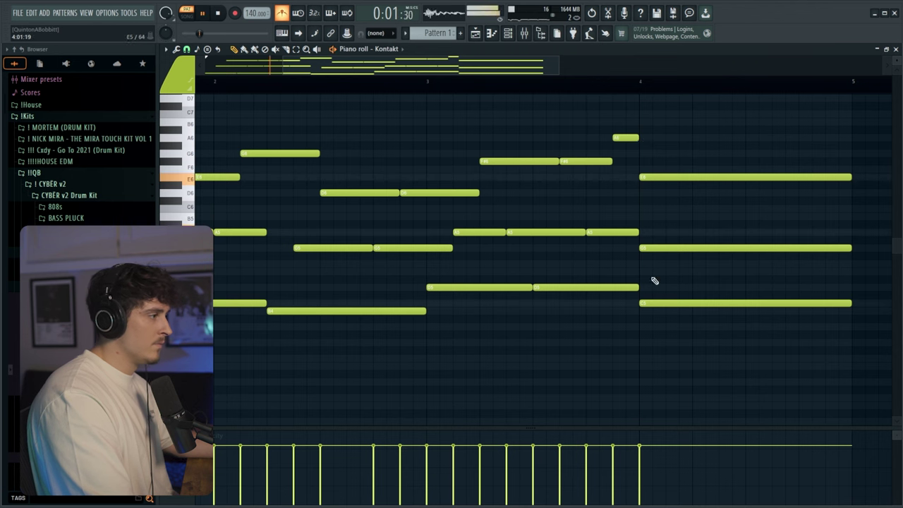
# Shift the fourth chord a quarter note later and fill the gap with D5, A5 and a lengthened A6 from the third chord.
pyautogui.moveTo(672, 354); pyautogui.dragTo(718, 172)
pyautogui.scroll(-2, 556, 95)
pyautogui.moveTo(470, 71); pyautogui.dragTo(535, 70)
pyautogui.press('space')
pyautogui.moveTo(486, 137); pyautogui.dragTo(508, 137)
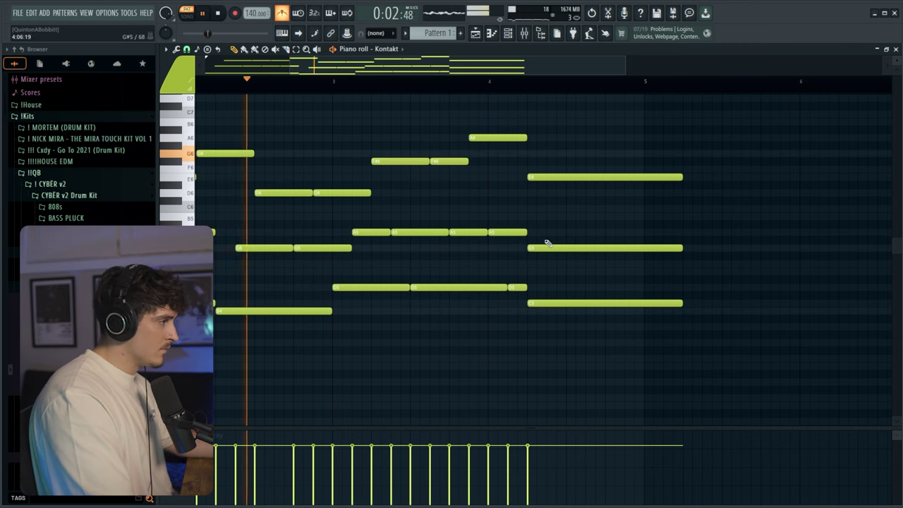
# Stagger the fourth chord's G5 by an eighth note and E6 by a quarter note, split C5, add a closing D6 and end at bar 5.
pyautogui.moveTo(546, 247); pyautogui.dragTo(559, 246)
pyautogui.moveTo(548, 177); pyautogui.dragTo(586, 178)
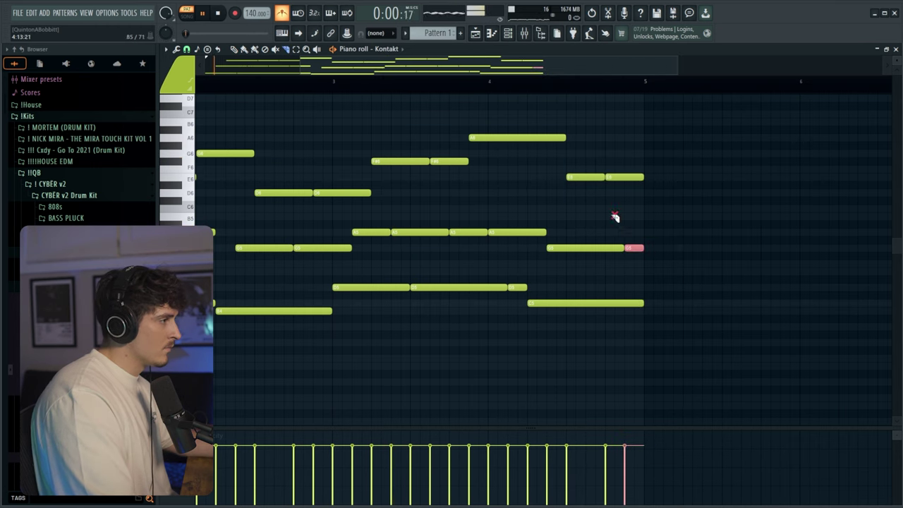
pyautogui.moveTo(585, 311); pyautogui.dragTo(585, 283)
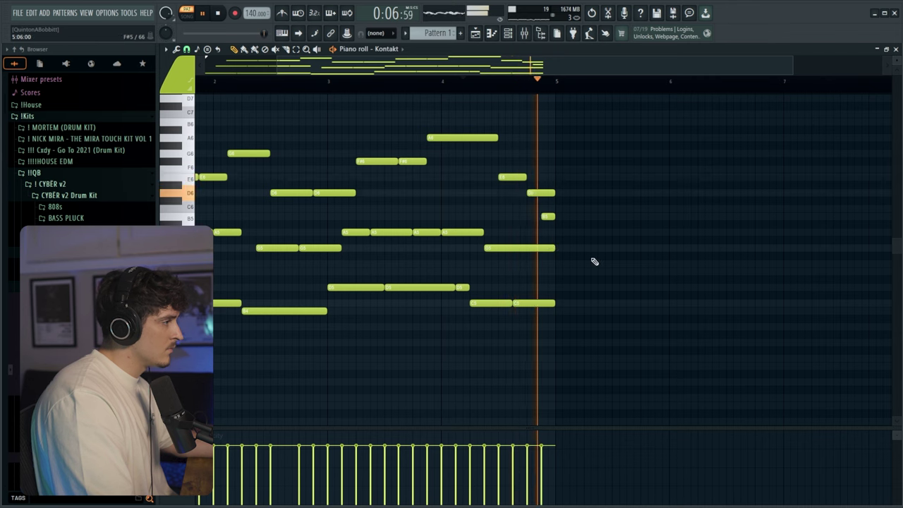
pyautogui.scroll(-1, 285, 95)
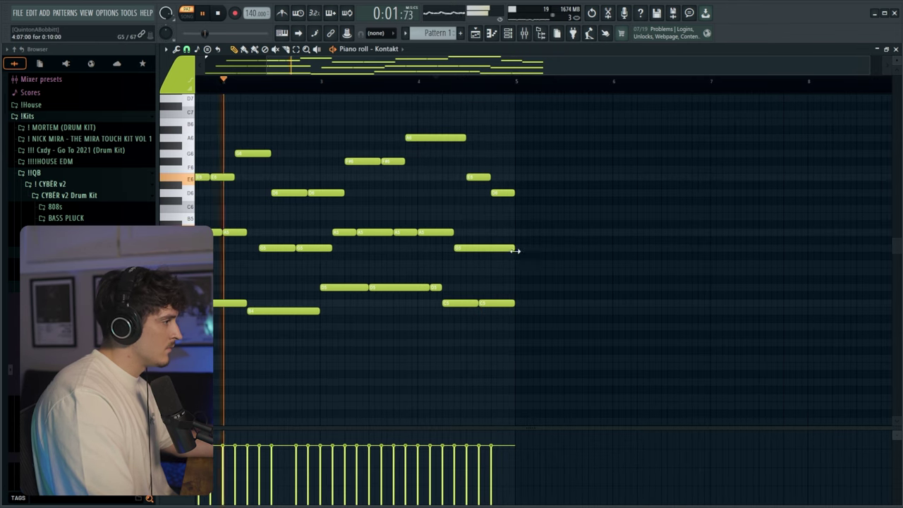
pyautogui.scroll(-1, 311, 92)
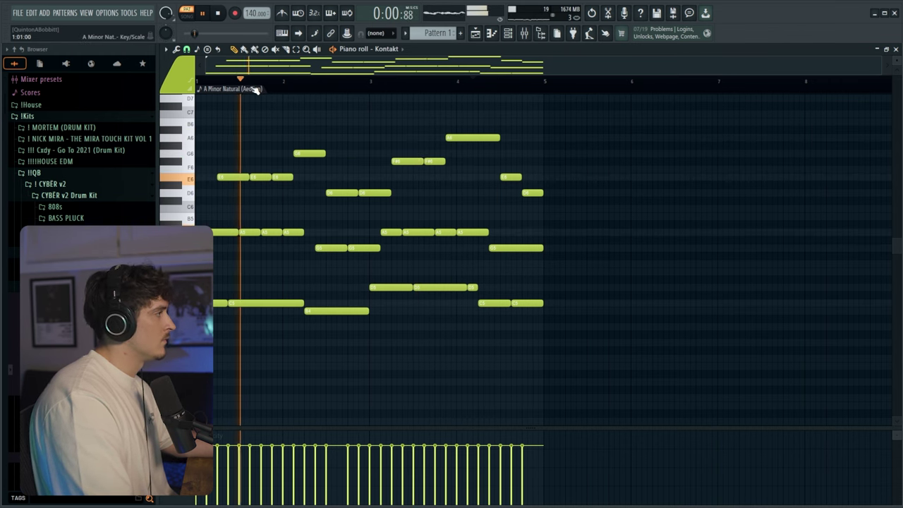
# Load ValhallaVintageVerb into the first effect slot of mixer Insert 1.
pyautogui.press('F6')
pyautogui.click(524, 33)
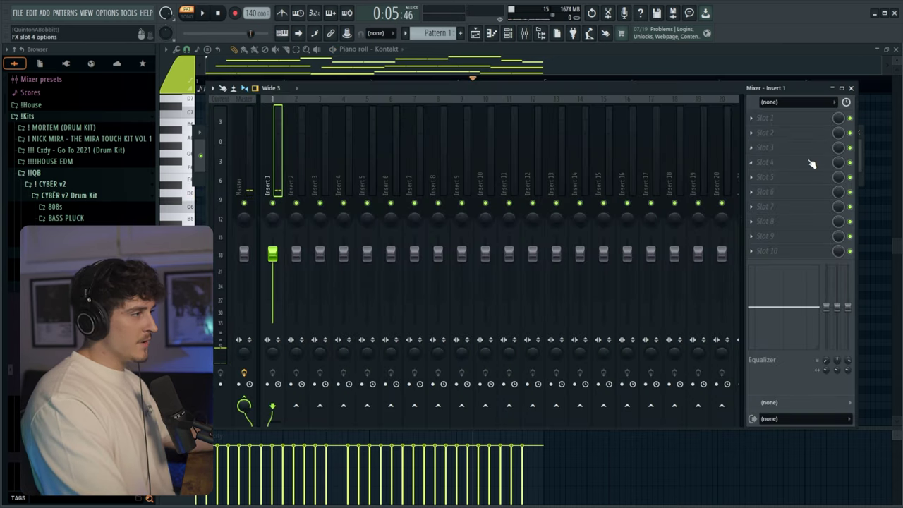
pyautogui.click(783, 118)
pyautogui.moveTo(785, 127)
pyautogui.click(601, 472)
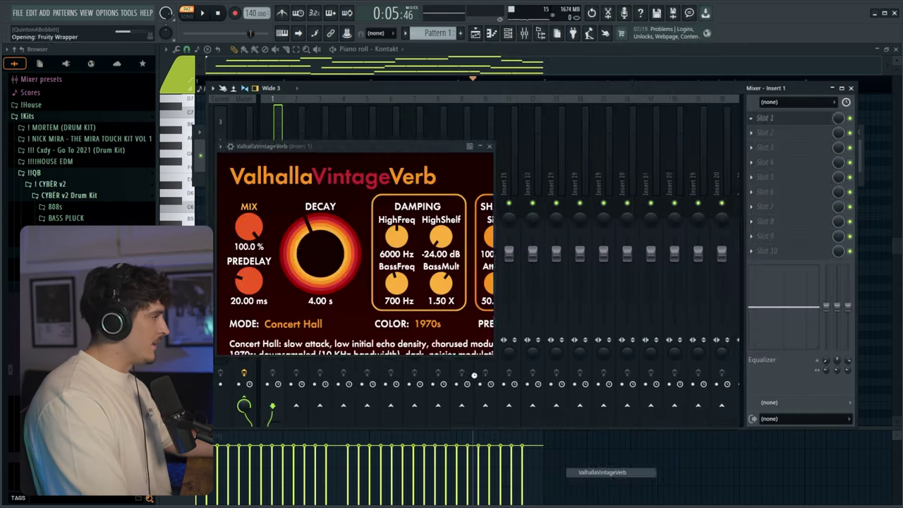
pyautogui.moveTo(443, 146); pyautogui.dragTo(504, 108)
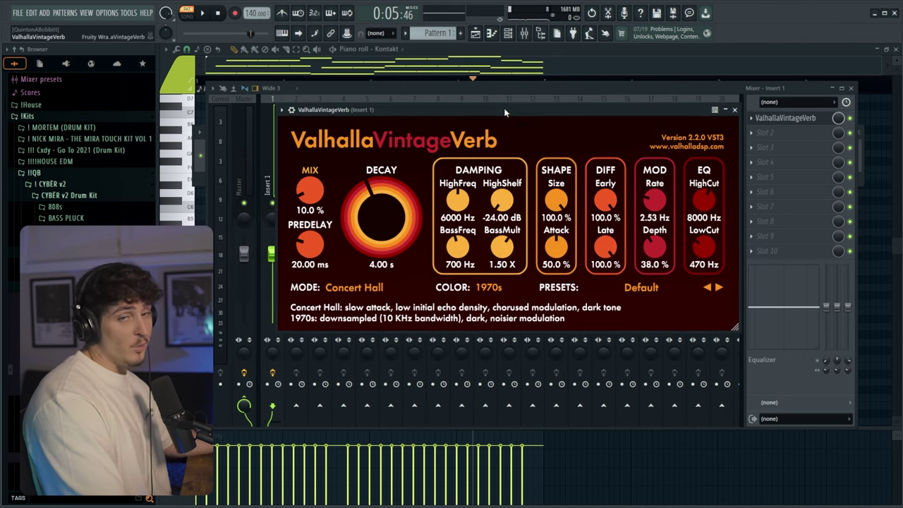
# Play the melody and set the reverb's mix to 16.8 %, decay to 2.90 s and low cut to 560 Hz.
pyautogui.press('space')
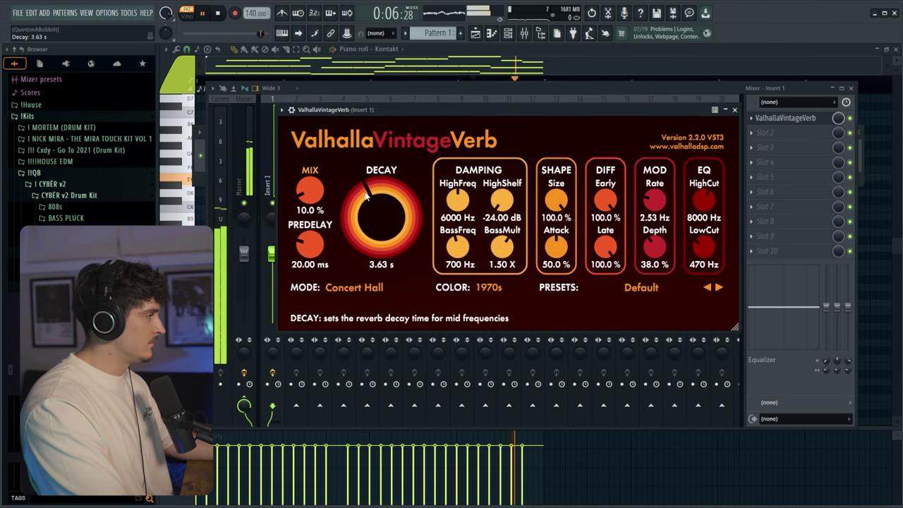
pyautogui.moveTo(312, 195); pyautogui.dragTo(312, 189)
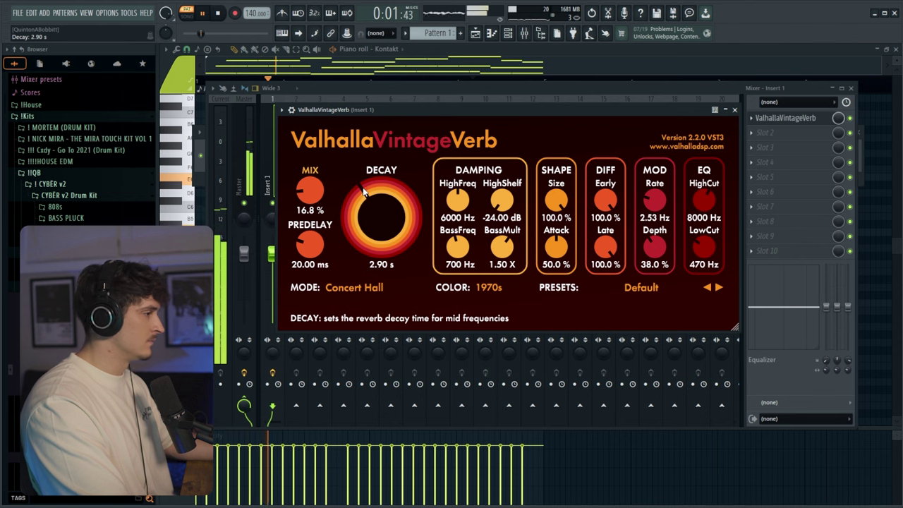
pyautogui.moveTo(696, 244); pyautogui.dragTo(696, 236)
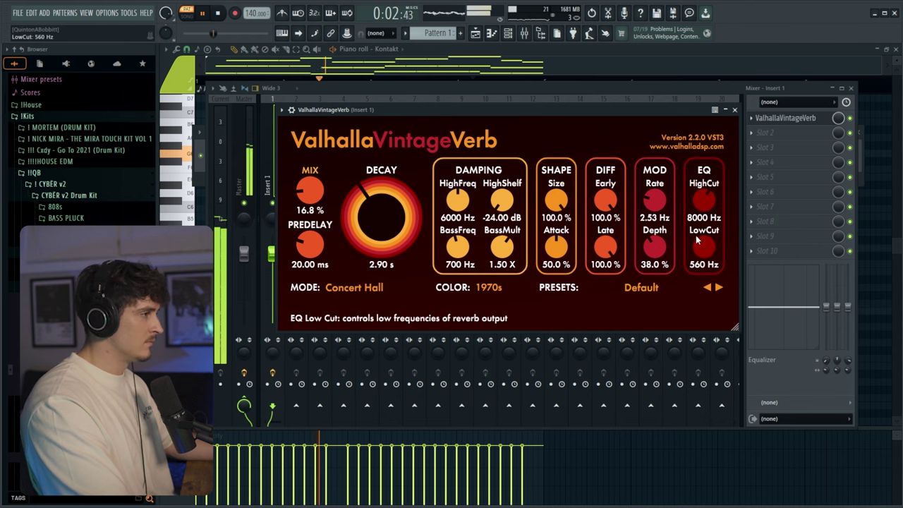
pyautogui.click(736, 111)
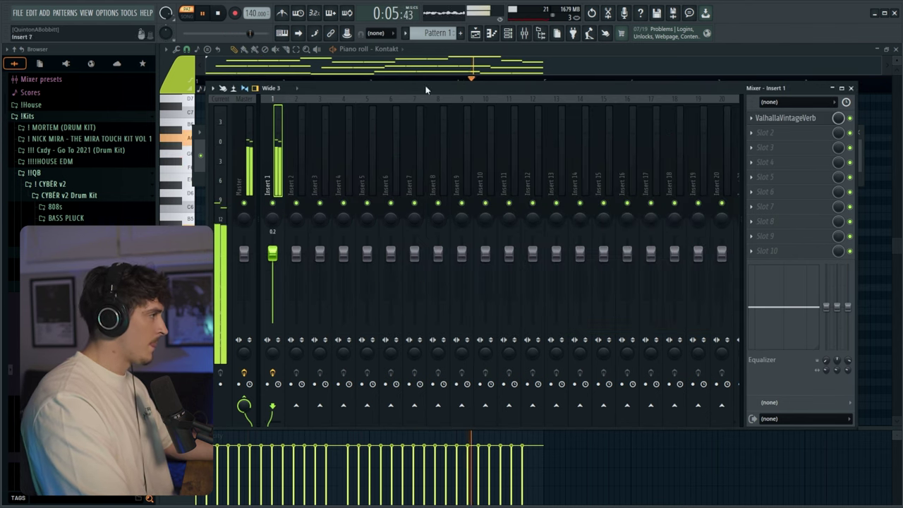
# Close the mixer and add a second Kontakt instrument to the channel rack.
pyautogui.press('F9')
pyautogui.press('F6')
pyautogui.rightClick(273, 153)
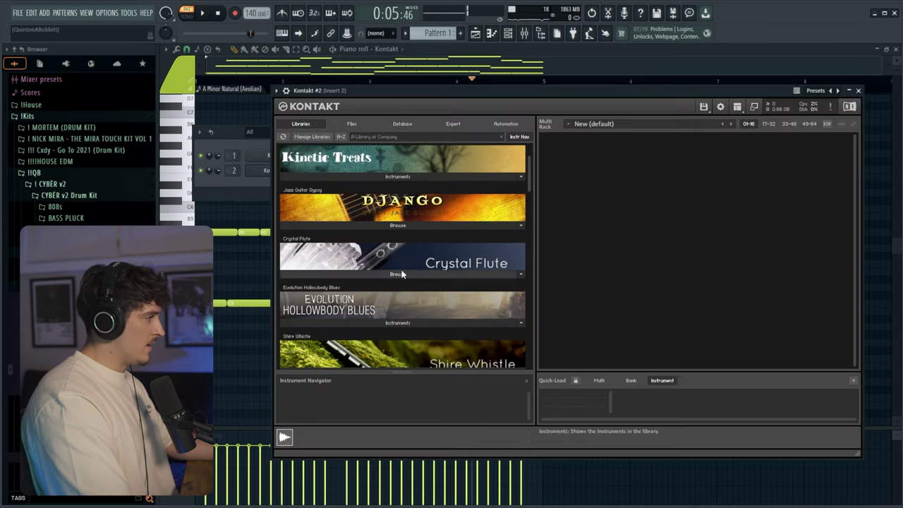
# Load Felt Grand Piano - Mics from the Ólafur Arnalds Toolkit library into Kontakt #2.
pyautogui.scroll(2, 409, 279)
pyautogui.scroll(-10, 413, 288)
pyautogui.scroll(-3, 383, 305)
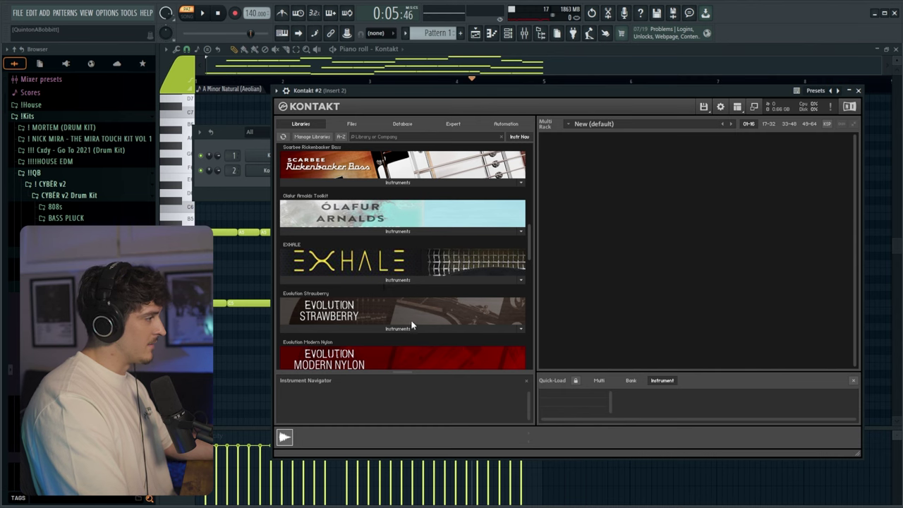
pyautogui.scroll(1, 347, 244)
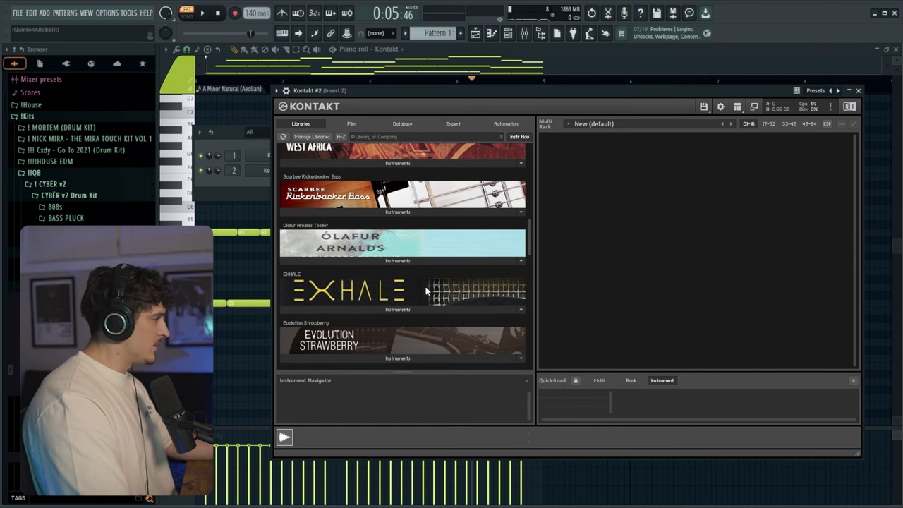
pyautogui.click(360, 262)
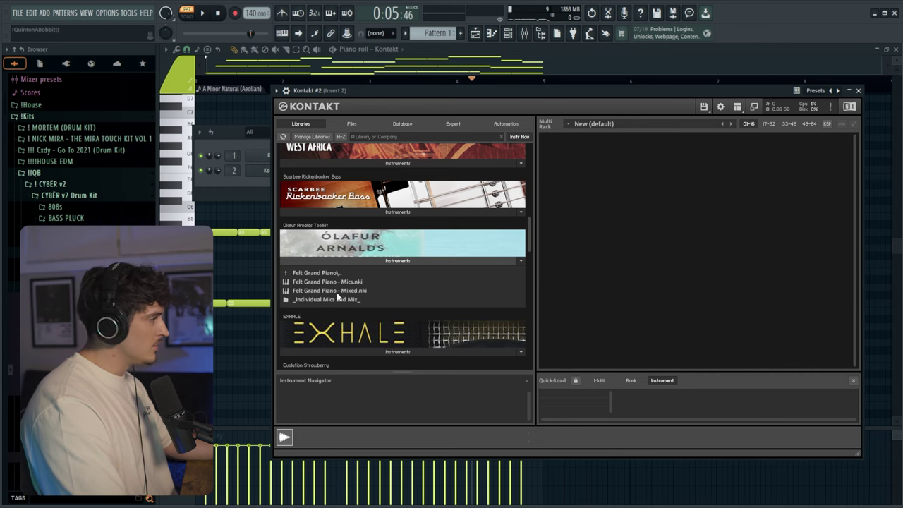
pyautogui.doubleClick(355, 282)
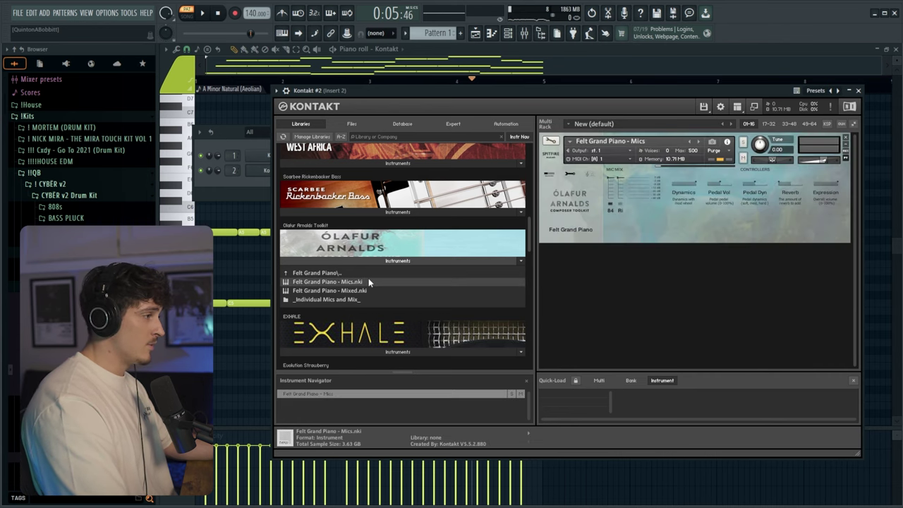
pyautogui.click(859, 91)
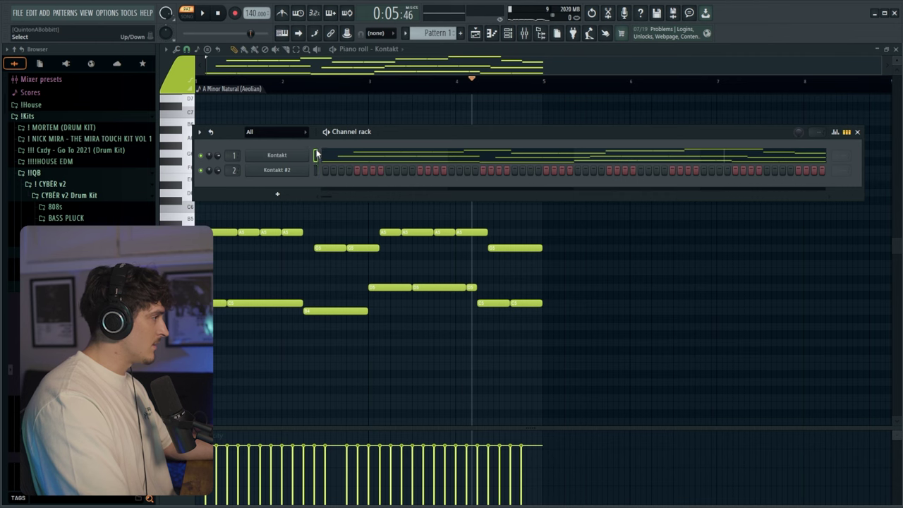
# Paste the melody's notes into Kontakt #2, then solo that channel and play it in its piano roll.
pyautogui.hotkey('ctrl', 'v')
pyautogui.rightClick(200, 170)
pyautogui.click(214, 176)
pyautogui.click(364, 171)
pyautogui.press('space')
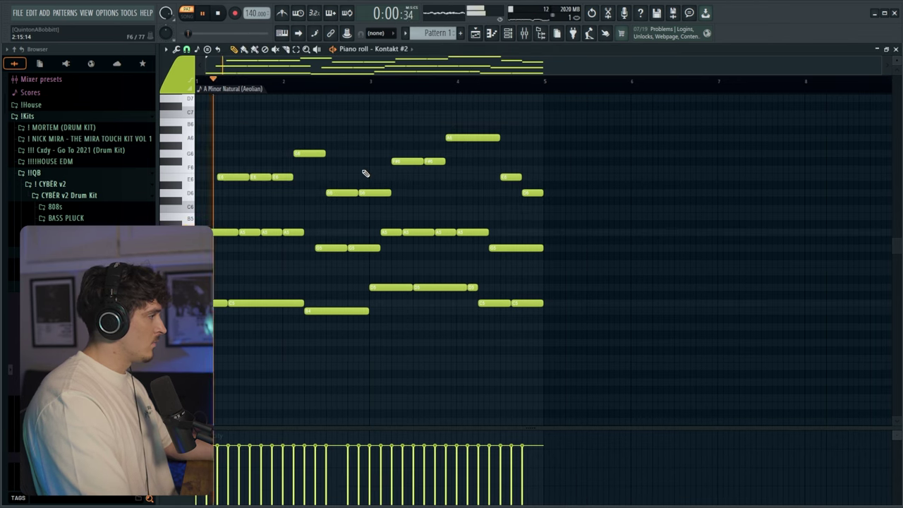
# Duplicate the lowest C5, B4 and D5 notes of all four chords one octave down in Kontakt #2 and play them.
pyautogui.moveTo(206, 354); pyautogui.dragTo(299, 284)
pyautogui.moveTo(313, 338); pyautogui.dragTo(345, 294)
pyautogui.moveTo(394, 331); pyautogui.dragTo(540, 346)
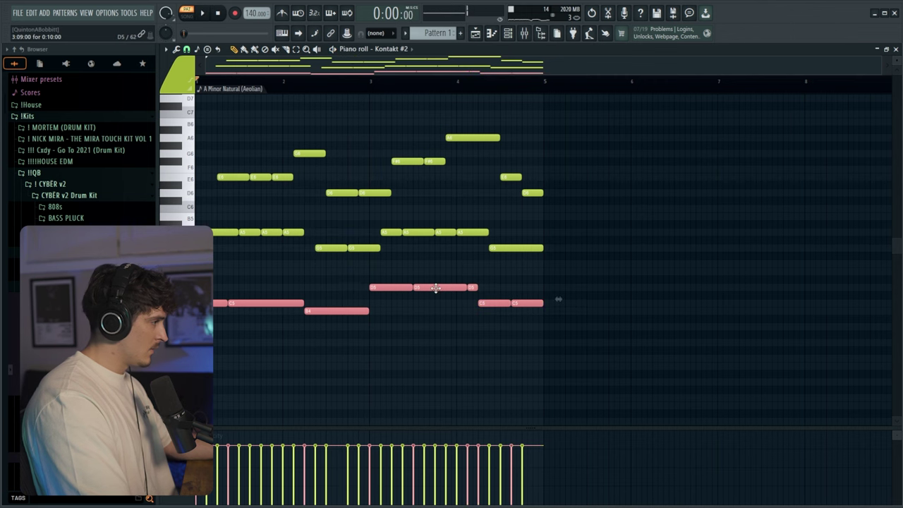
pyautogui.press('space')
pyautogui.press('space')
pyautogui.scroll(-1, 436, 288)
pyautogui.hotkey('ctrl', 'c')
pyautogui.hotkey('ctrl', 'v')
pyautogui.hotkey('ctrl', 'Down')
pyautogui.press('space')
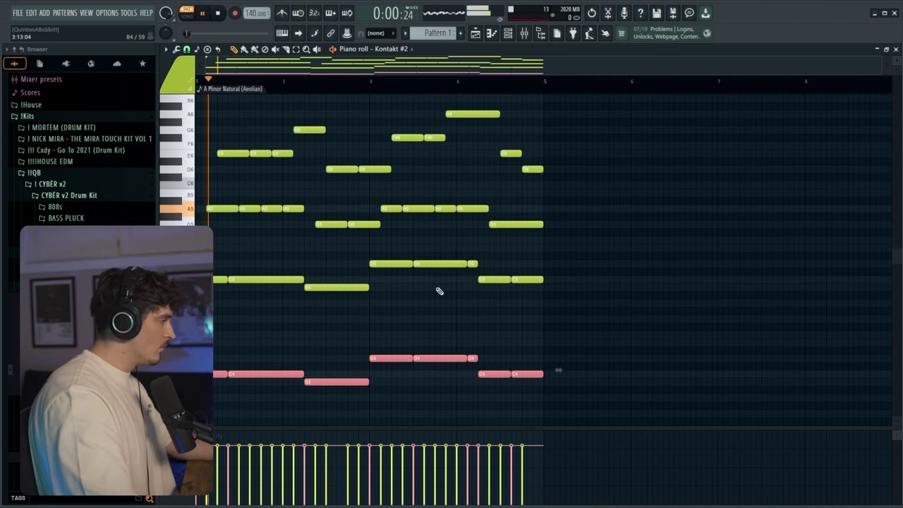
# Merge the duplicated bass notes into one sustained note per chord and move them down another octave.
pyautogui.hotkey('ctrl', 'd')
pyautogui.scroll(-3, 421, 325)
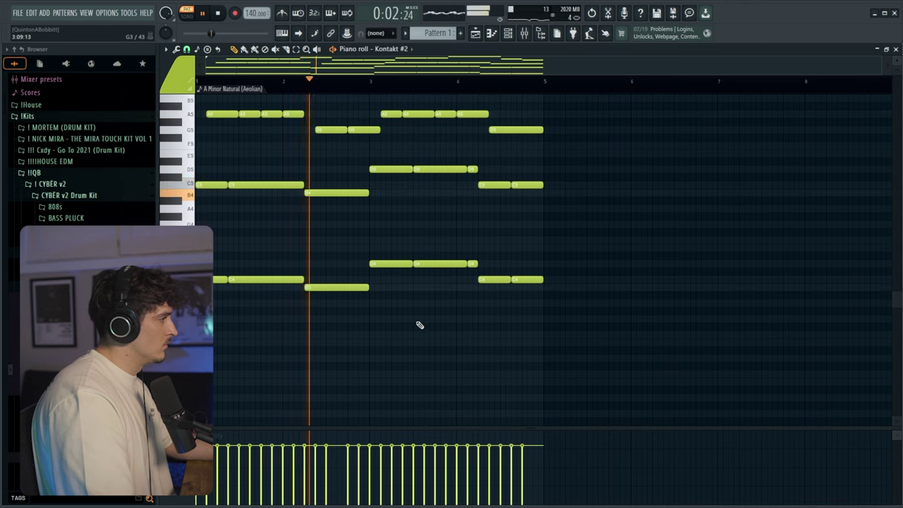
pyautogui.scroll(1, 419, 328)
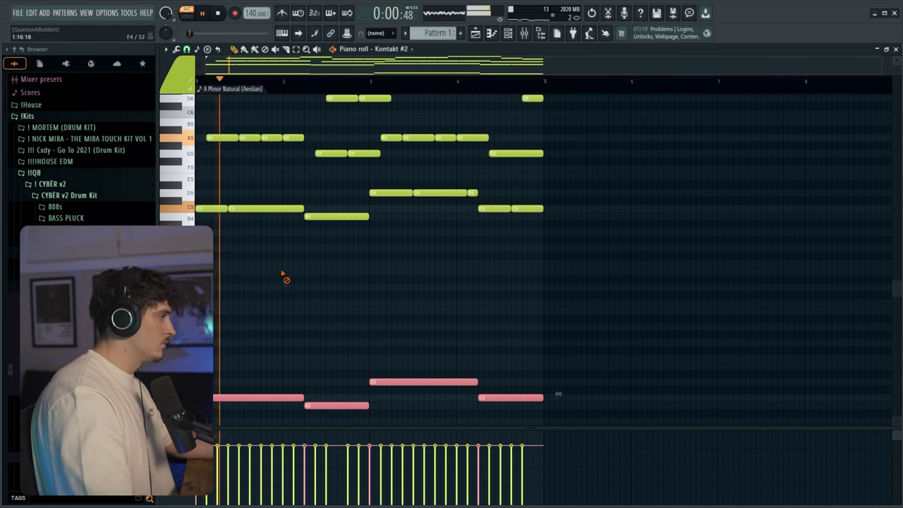
pyautogui.keyDown('ctrl'); pyautogui.click(284, 277); pyautogui.keyUp('ctrl')
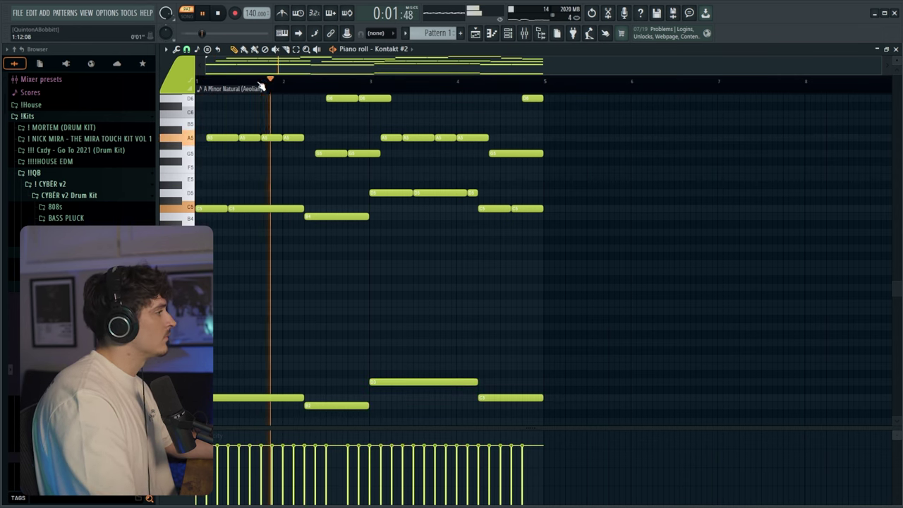
# Load Electric Sunburst Deluxe (Melody) in Kontakt #3 with the Electro Darkness sound preset and close the plugin window.
pyautogui.scroll(-4, 433, 298)
pyautogui.scroll(3, 427, 318)
pyautogui.click(508, 33)
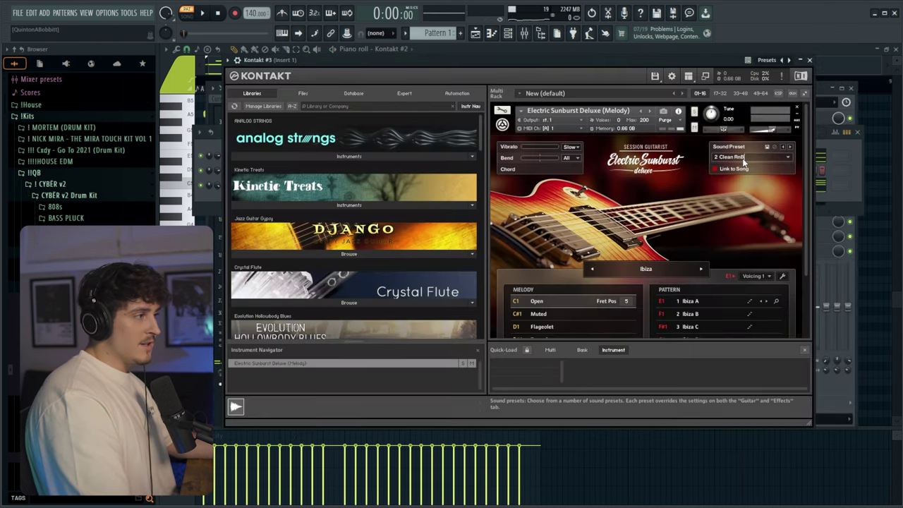
pyautogui.click(788, 156)
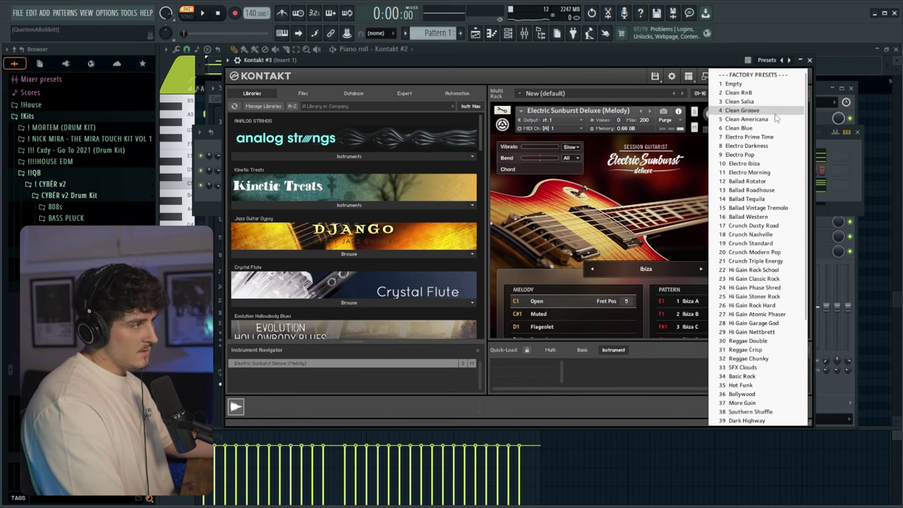
pyautogui.click(749, 145)
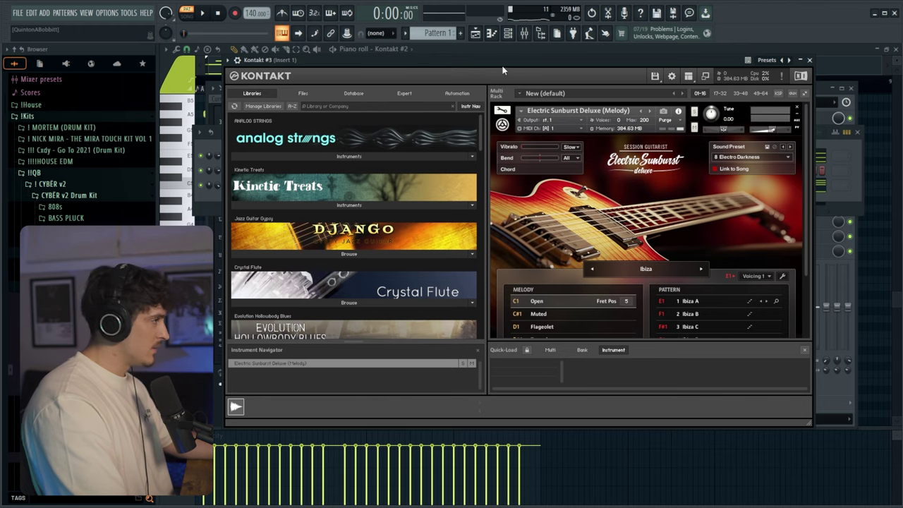
pyautogui.moveTo(506, 65); pyautogui.dragTo(523, 80)
pyautogui.click(825, 76)
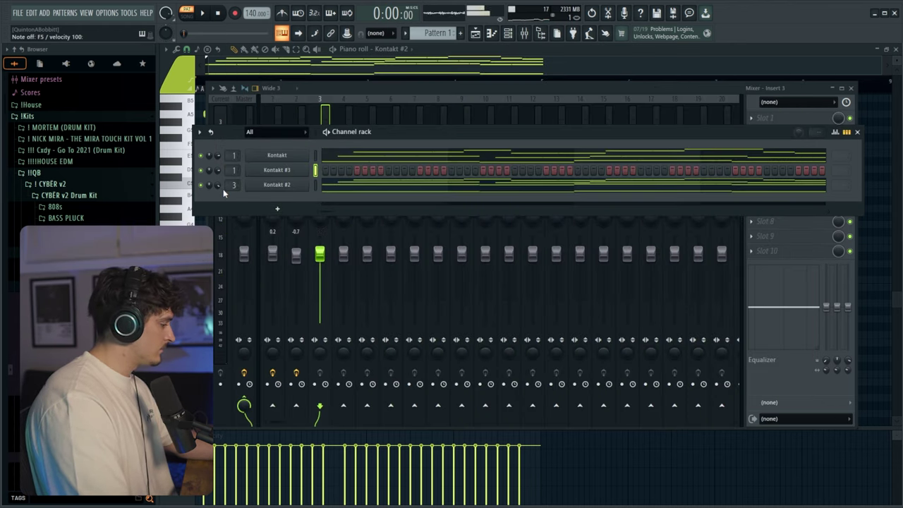
# Place a descending guitar phrase of G6, F6, E6 and D6 notes across bar 1 of Kontakt #3's piano roll.
pyautogui.press('F7')
pyautogui.click(301, 234)
pyautogui.moveTo(307, 234); pyautogui.dragTo(317, 235)
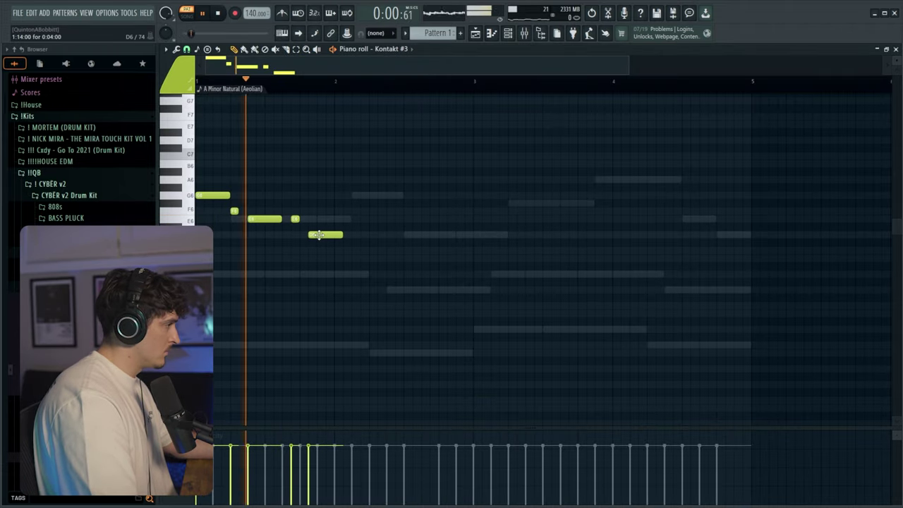
pyautogui.press('space')
pyautogui.press('space')
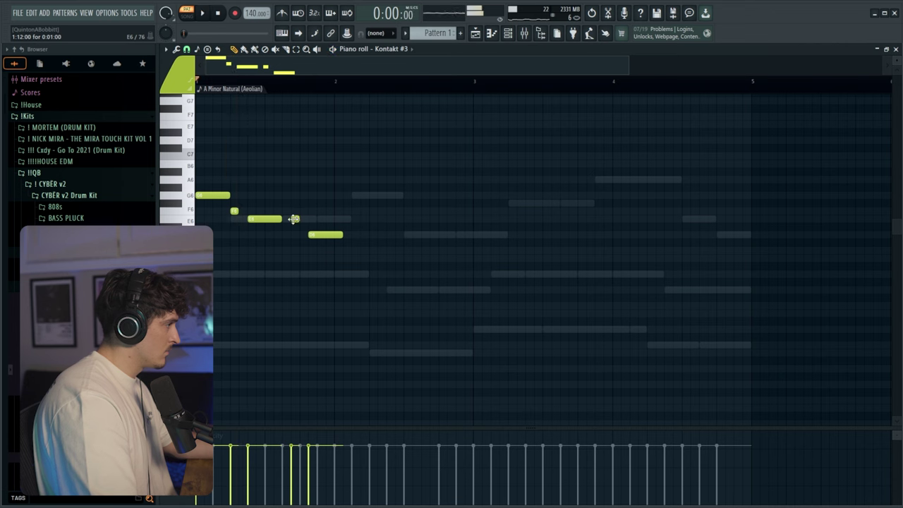
pyautogui.moveTo(323, 237); pyautogui.dragTo(331, 236)
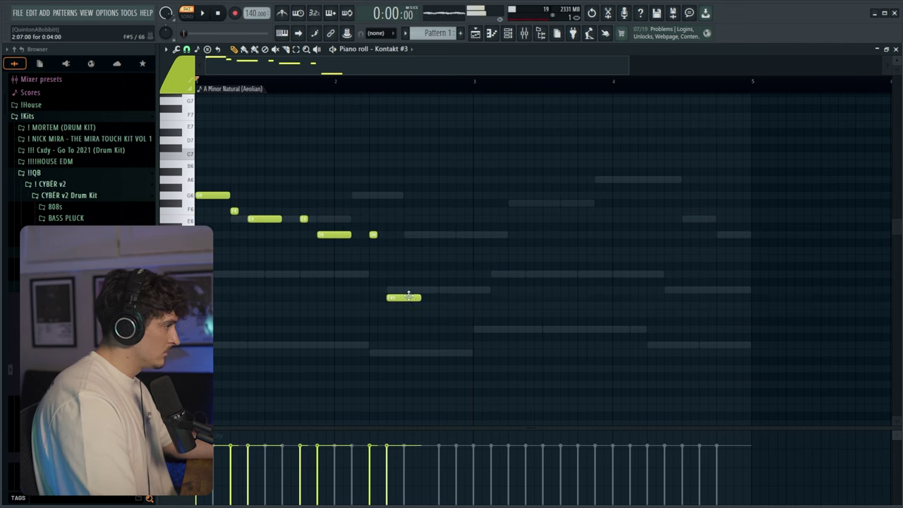
# Continue the Kontakt #3 melody to the end of bar 4 with notes between G5 and E6, and play it.
pyautogui.moveTo(404, 298); pyautogui.dragTo(404, 289)
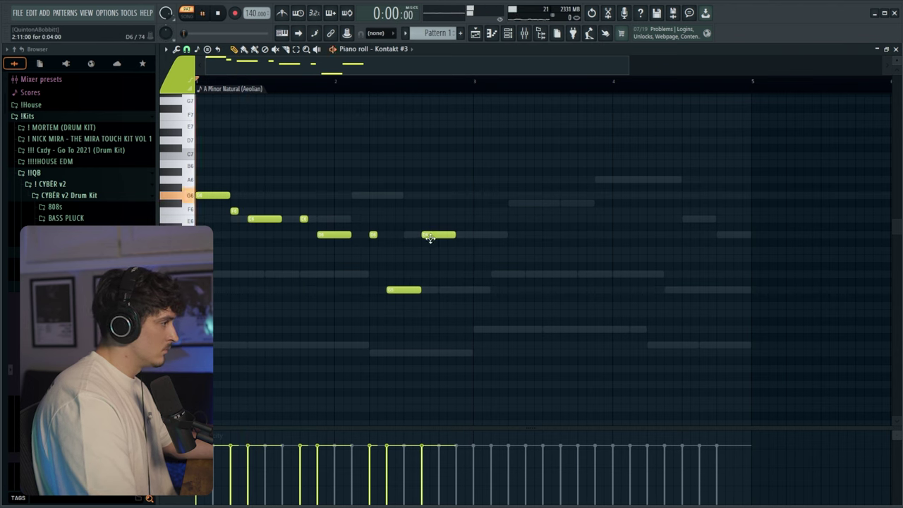
pyautogui.click(452, 251)
pyautogui.moveTo(452, 250); pyautogui.dragTo(543, 260)
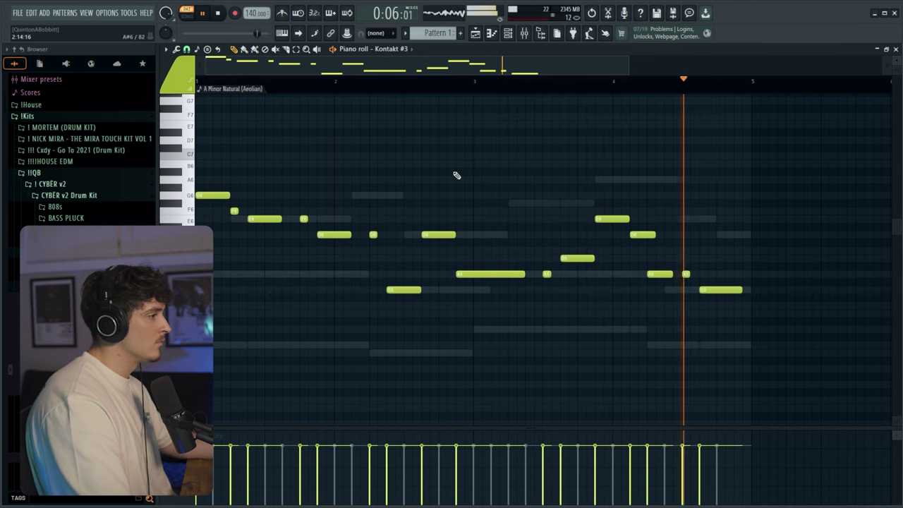
pyautogui.press('space')
# Route mixer Inserts 1 to 3 to Insert 4 only.
pyautogui.press('F9')
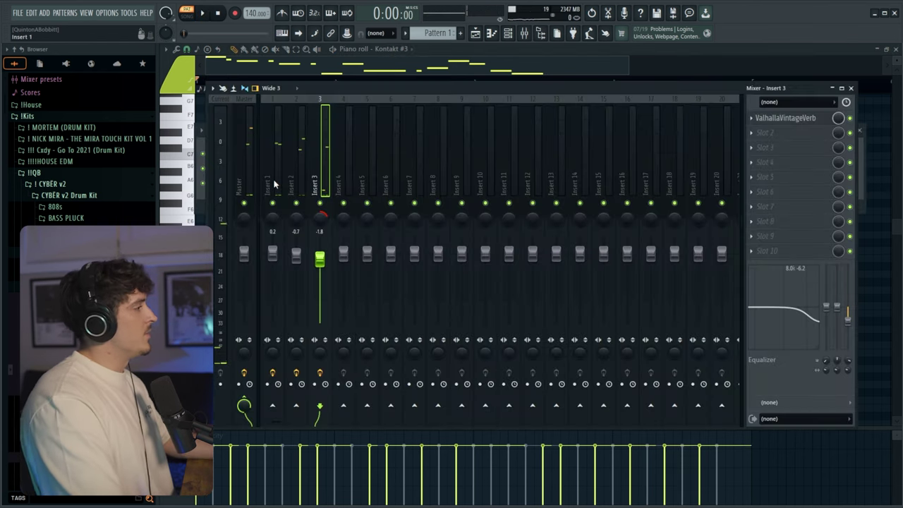
pyautogui.moveTo(277, 180); pyautogui.dragTo(322, 185)
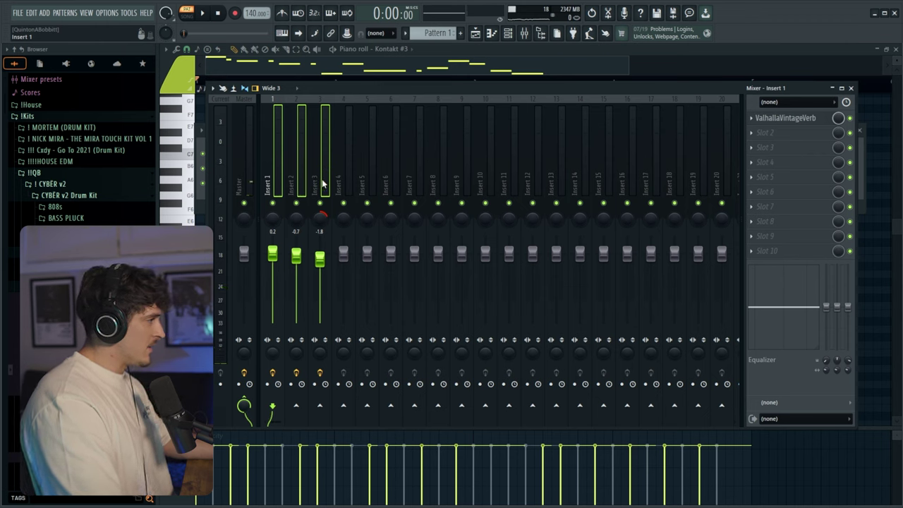
pyautogui.click(276, 182)
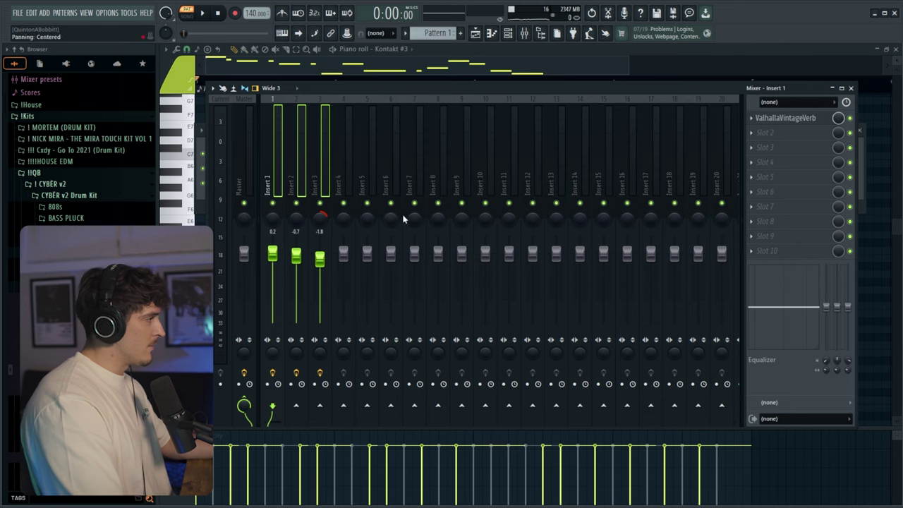
pyautogui.rightClick(344, 413)
pyautogui.click(344, 404)
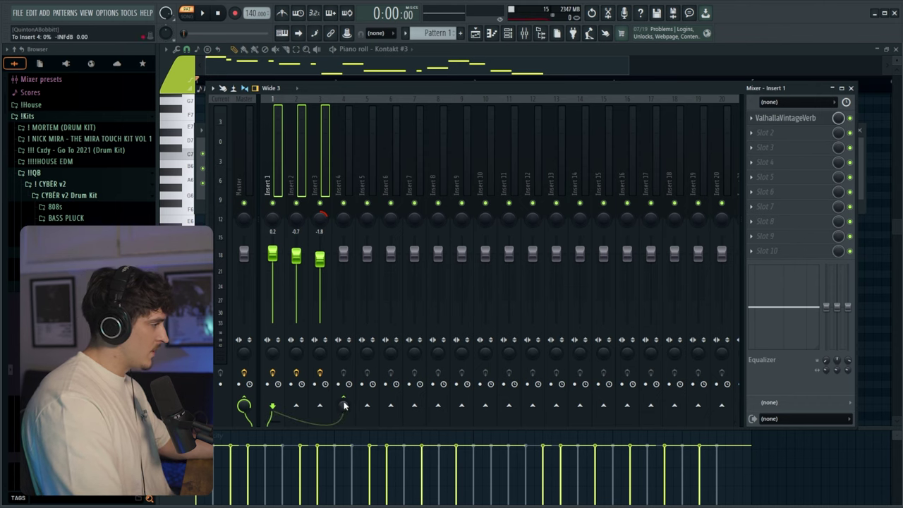
# Rename mixer Insert 4 as Melody Bus.
pyautogui.click(348, 190)
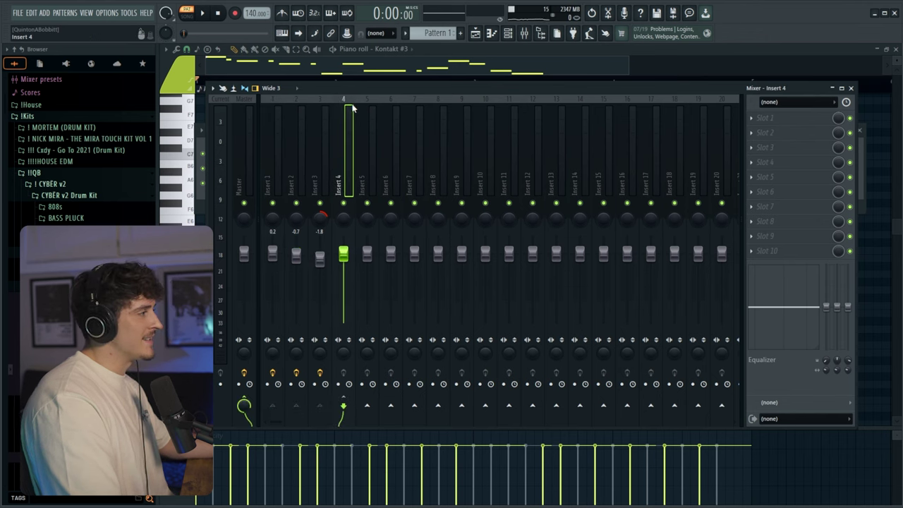
pyautogui.press('F2')
pyautogui.write('Me')
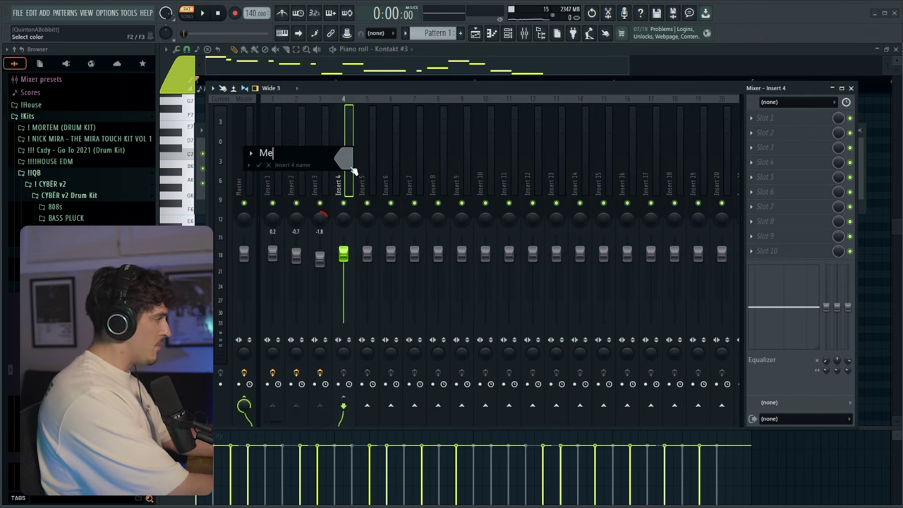
pyautogui.write('lody Bus')
pyautogui.press('Return')
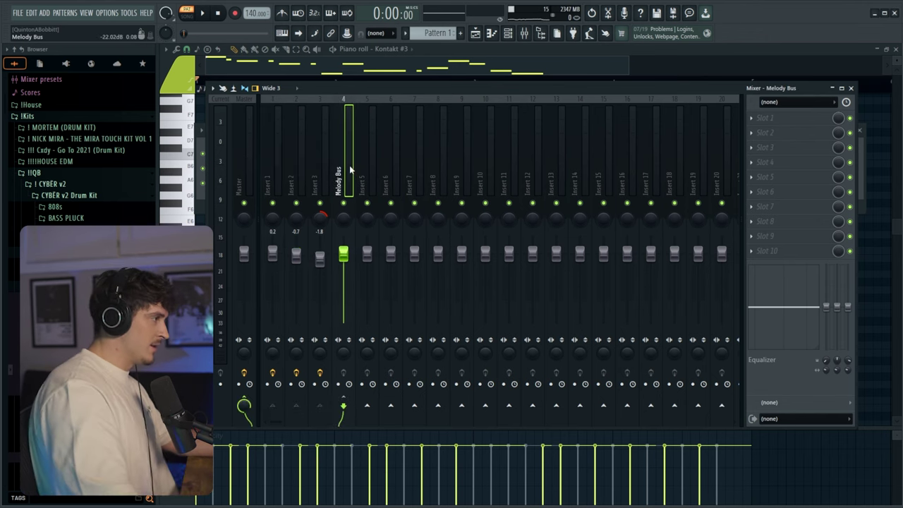
# Add Fruity Parametric EQ 2 to the Melody Bus with the 30Hz + 18kHz cut preset, raising the high pass to about 231 Hz during playback.
pyautogui.click(779, 145)
pyautogui.click(511, 458)
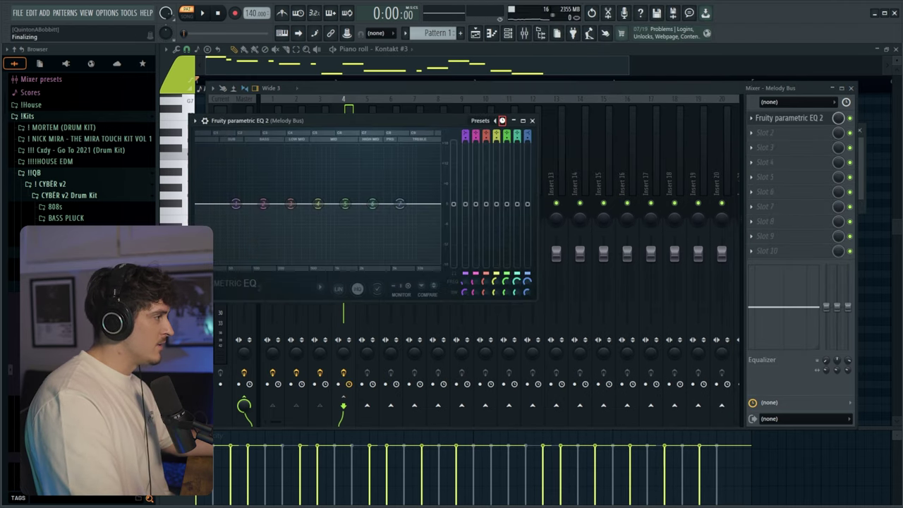
pyautogui.click(502, 120)
pyautogui.press('space')
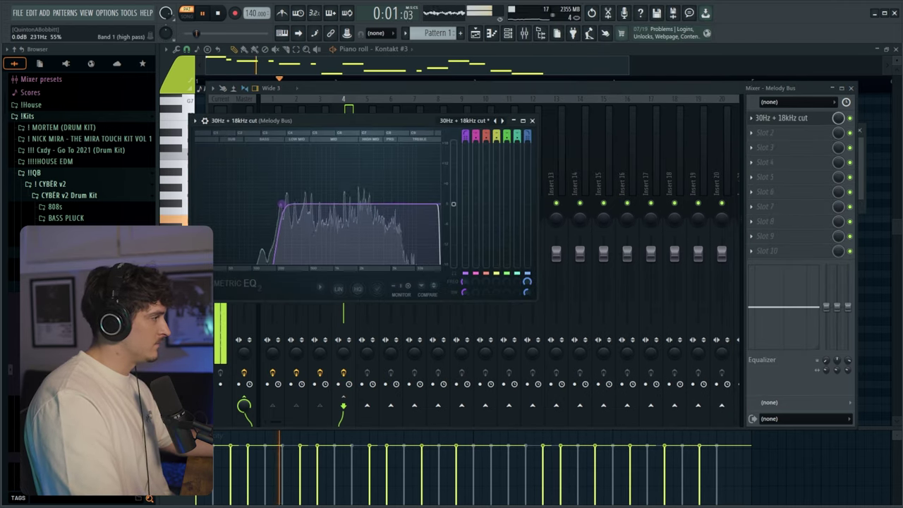
pyautogui.click(532, 120)
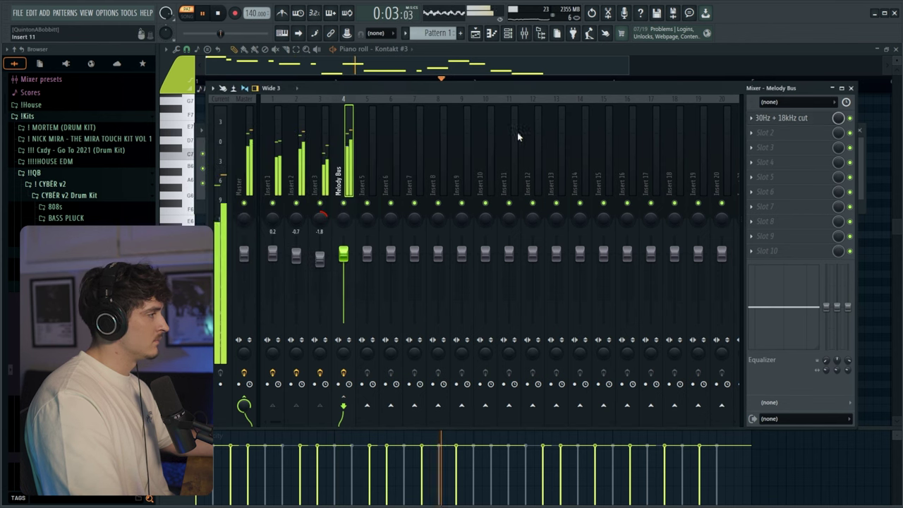
pyautogui.press('F9')
pyautogui.press('space')
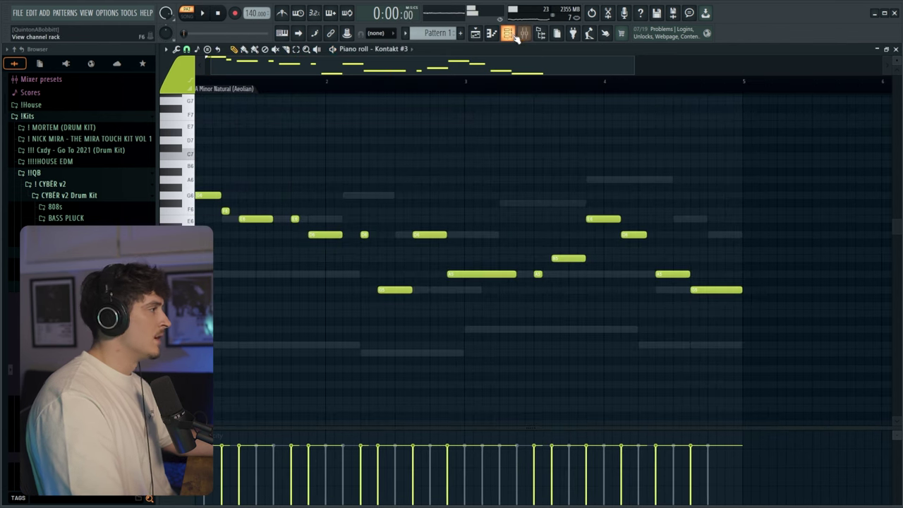
# Add the A$CEND clap from the FULL CIRCLE kit's drums with one hit per bar, and adjust its channel volume during playback.
pyautogui.press('F6')
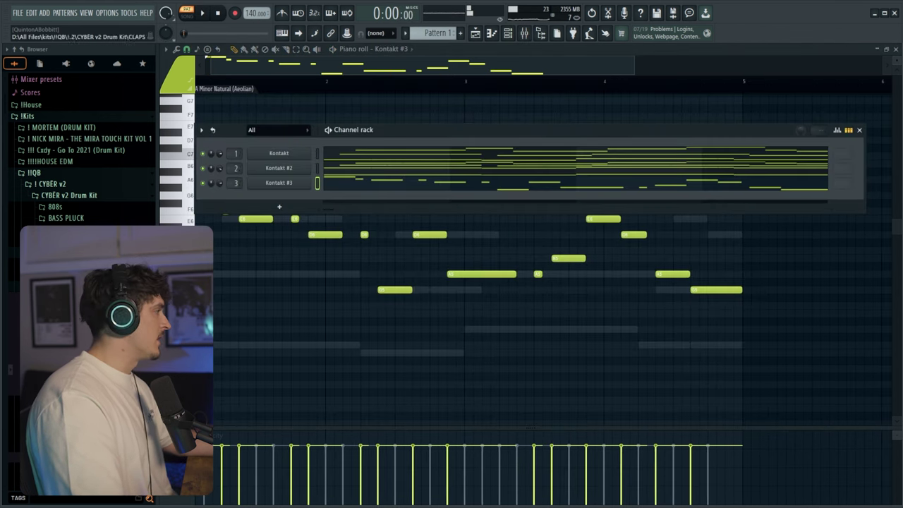
pyautogui.click(67, 198)
pyautogui.click(40, 182)
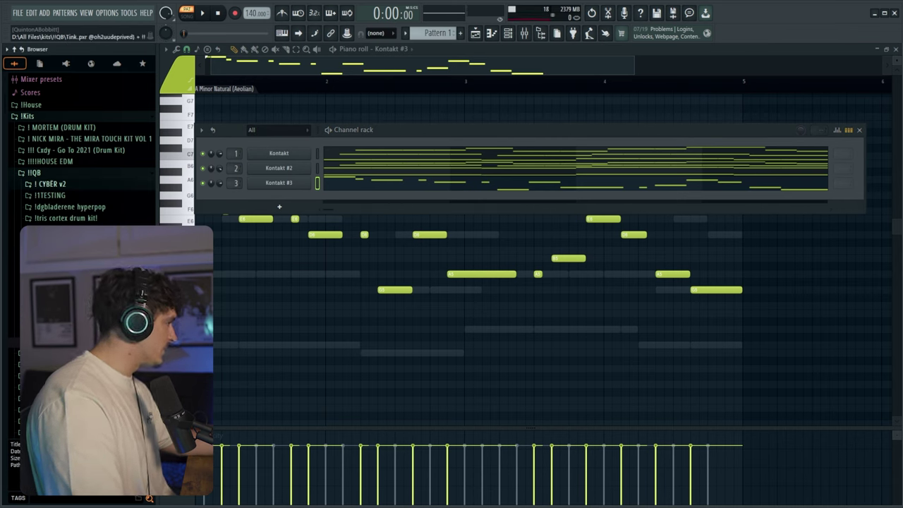
pyautogui.scroll(-3, 82, 148)
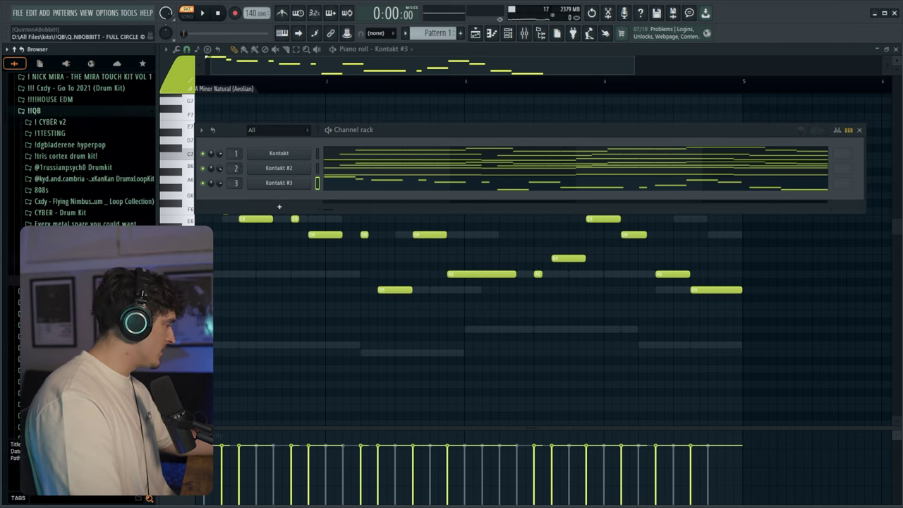
pyautogui.press('space')
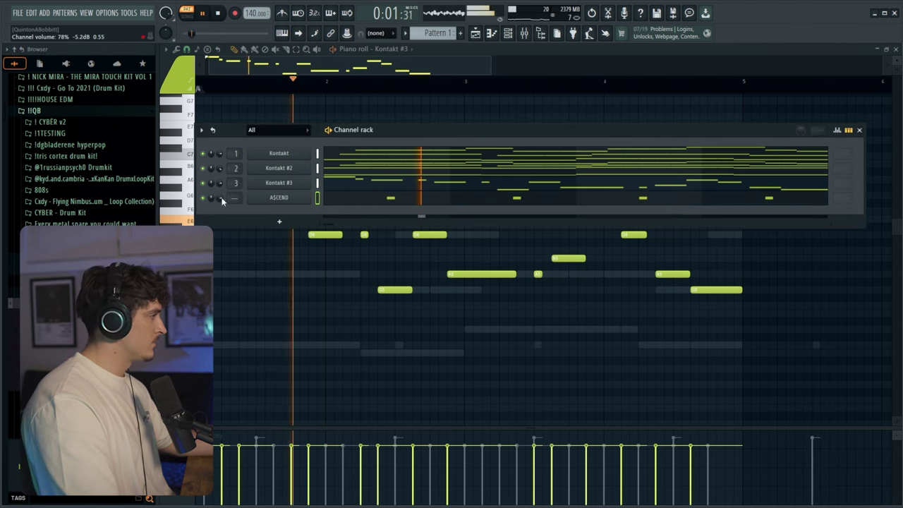
pyautogui.moveTo(220, 199); pyautogui.dragTo(220, 194)
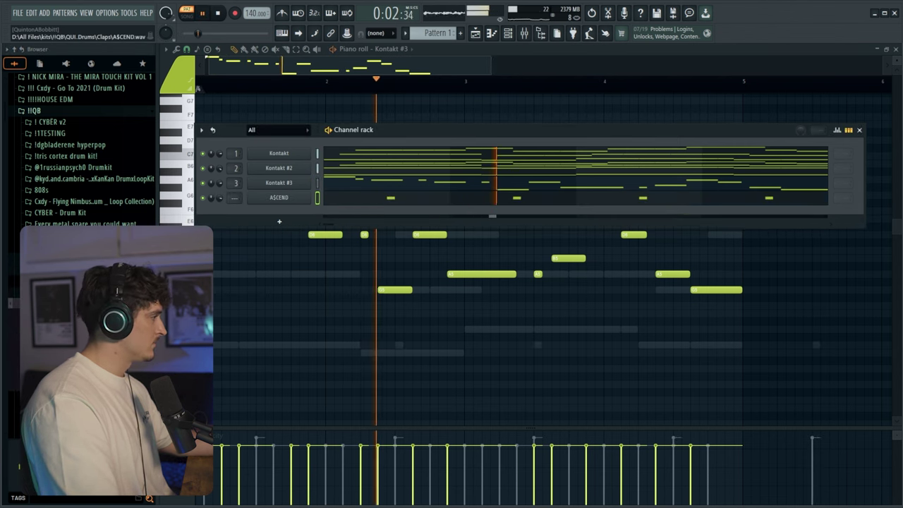
pyautogui.press('space')
# Add the D!STRO channel with a rolling hi-hat pattern and remove its notes beyond bar 4.
pyautogui.scroll(-3, 83, 149)
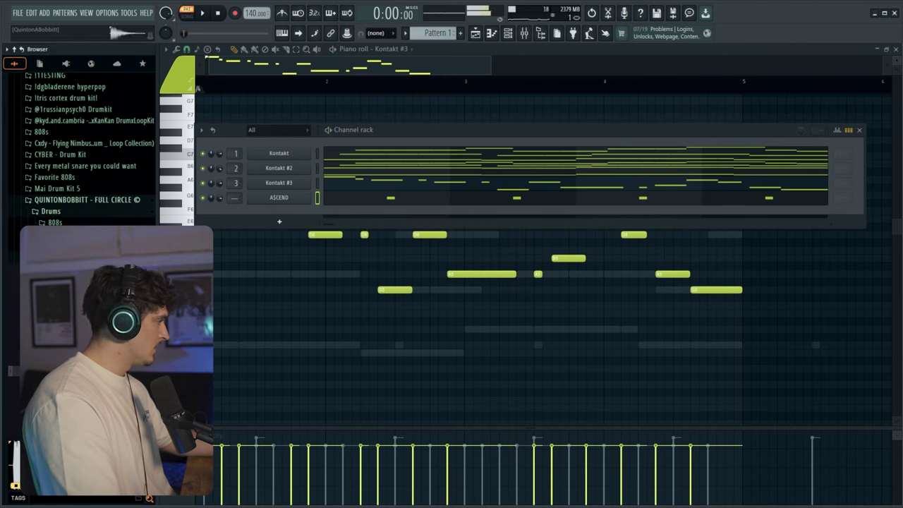
pyautogui.moveTo(78, 322); pyautogui.dragTo(302, 214)
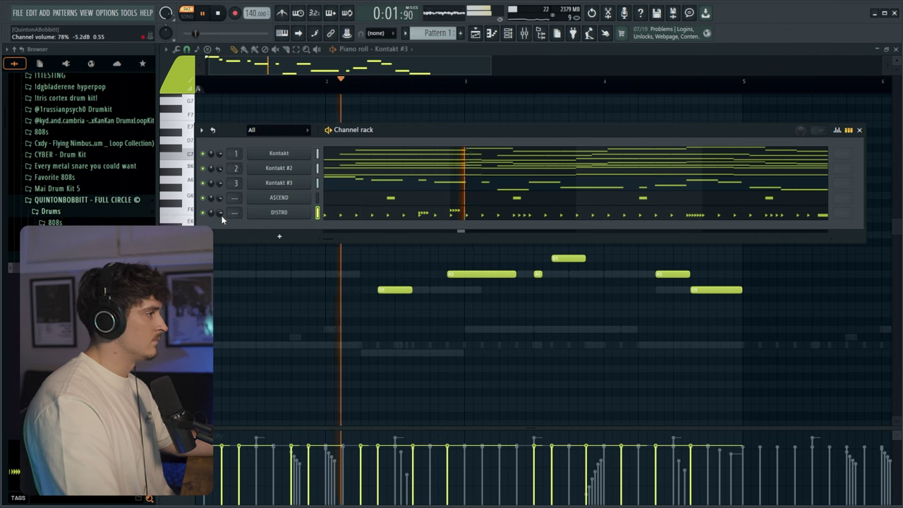
pyautogui.click(465, 213)
pyautogui.scroll(-3, 541, 252)
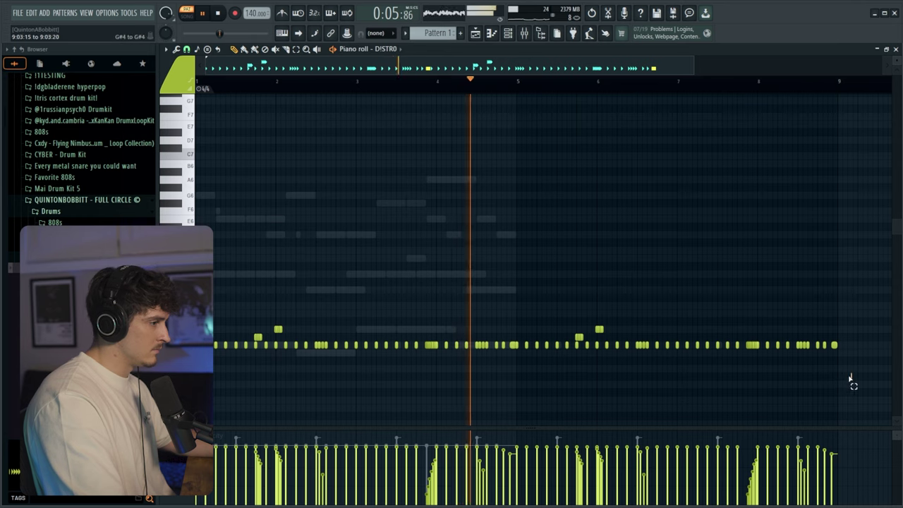
pyautogui.moveTo(851, 379); pyautogui.dragTo(523, 236)
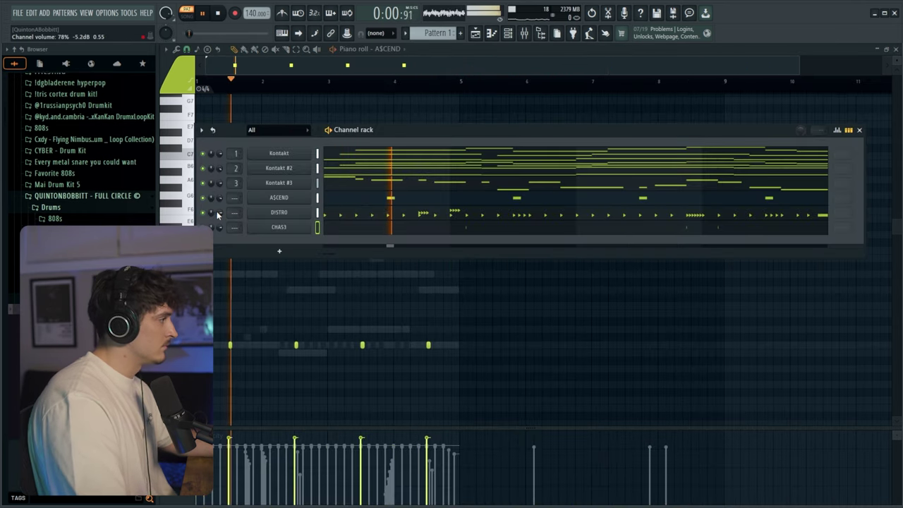
# Delete the CHAS3 notes beyond bar 4, and add the BR3AK channel with hits at the start of bars 1 and 3.
pyautogui.rightClick(275, 229)
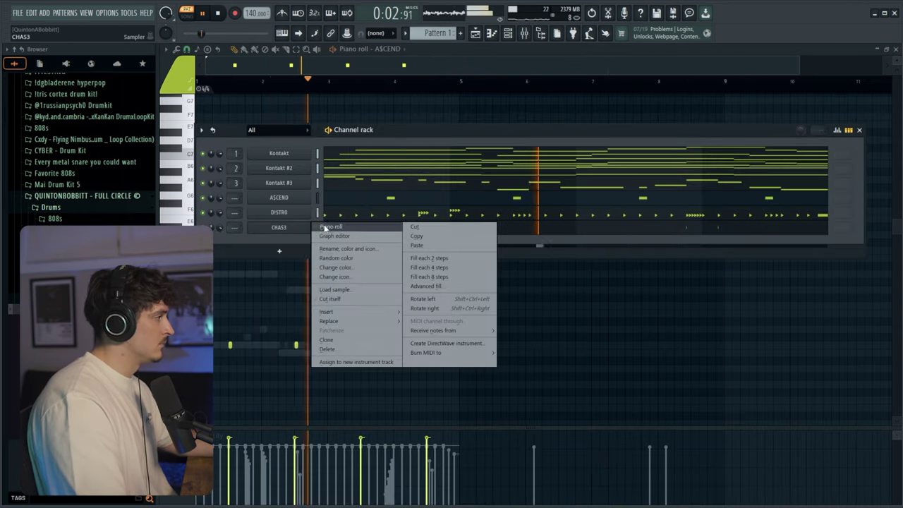
pyautogui.click(327, 228)
pyautogui.press('Delete')
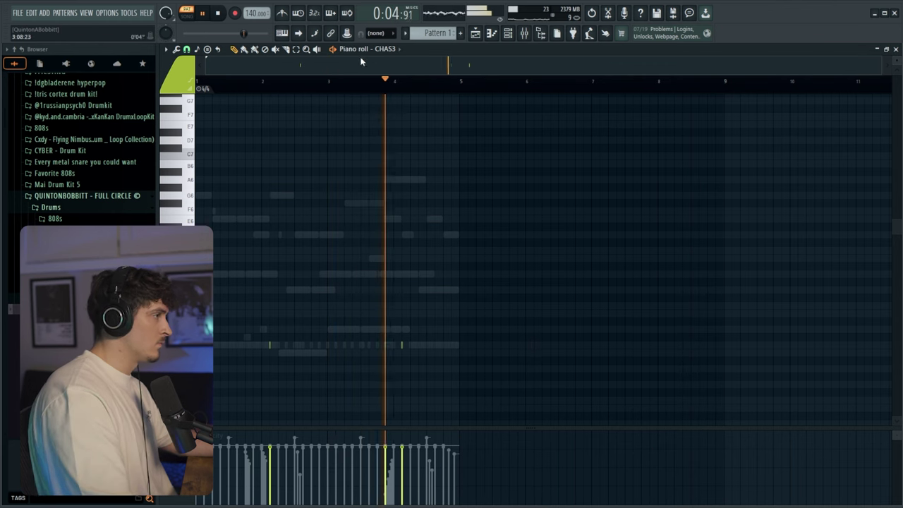
pyautogui.click(508, 33)
pyautogui.click(279, 242)
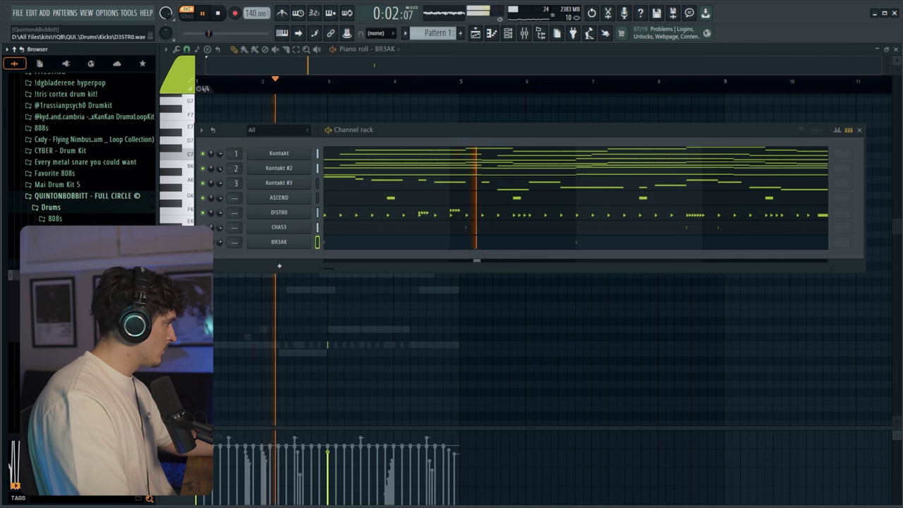
# Add the D3STRO kick above the clap channel and place hits on steps 1, 7, 21, 22, 33 and 34.
pyautogui.moveTo(279, 212)
pyautogui.mouseDown()
pyautogui.moveTo(266, 218)
pyautogui.moveTo(276, 200)
pyautogui.mouseUp()
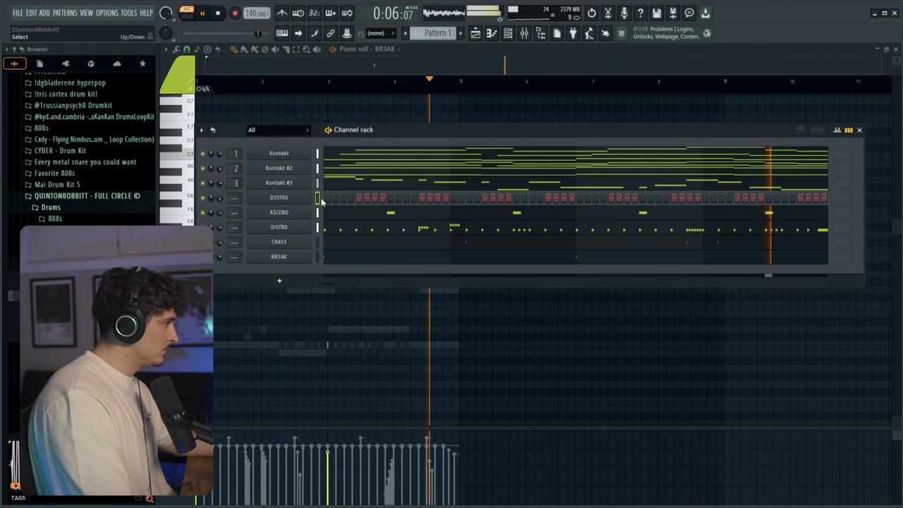
pyautogui.press('space')
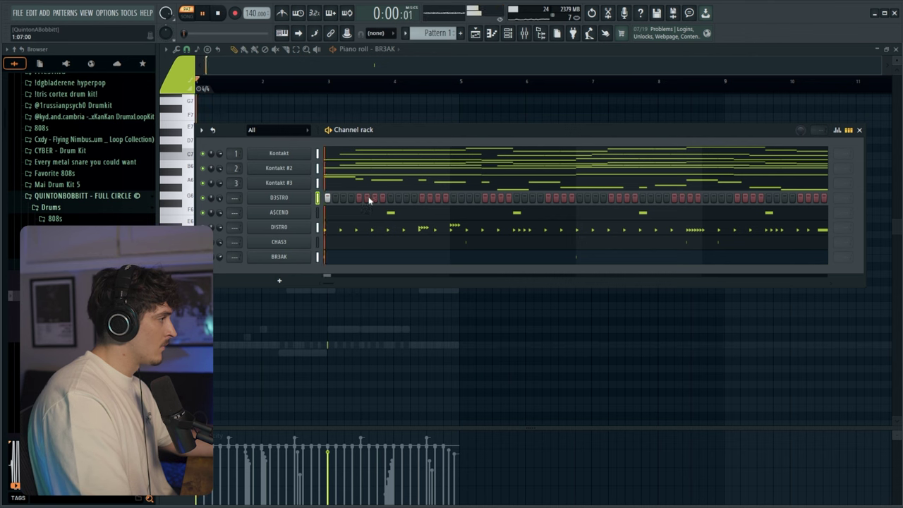
pyautogui.click(375, 198)
pyautogui.moveTo(485, 198); pyautogui.dragTo(496, 203)
pyautogui.moveTo(580, 198); pyautogui.dragTo(588, 198)
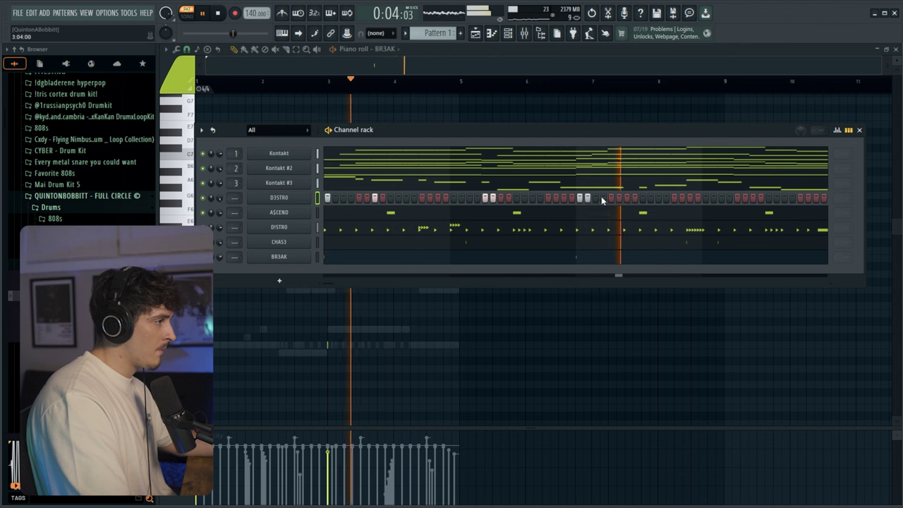
# Swap the kick to ACE with a raised volume multiplier, remove its hit on step 22 and add hits on steps 29, 45 and 46.
pyautogui.click(271, 198)
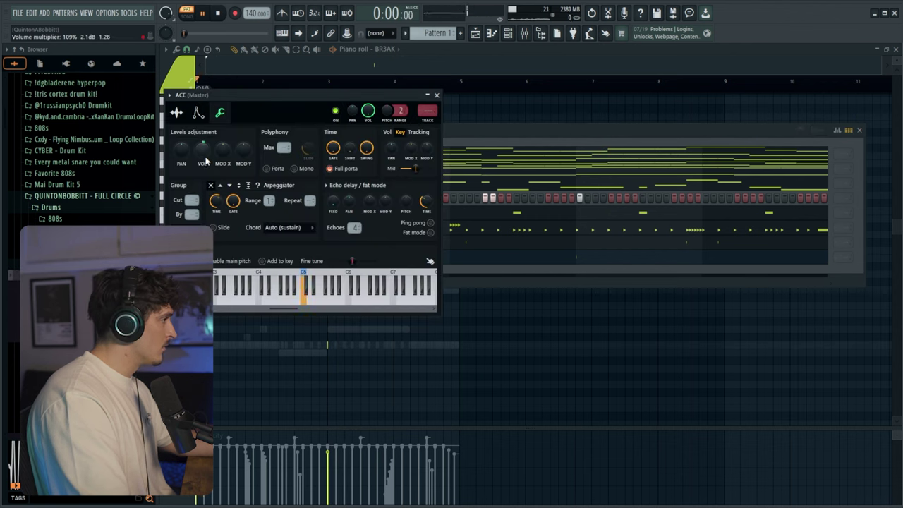
pyautogui.click(436, 95)
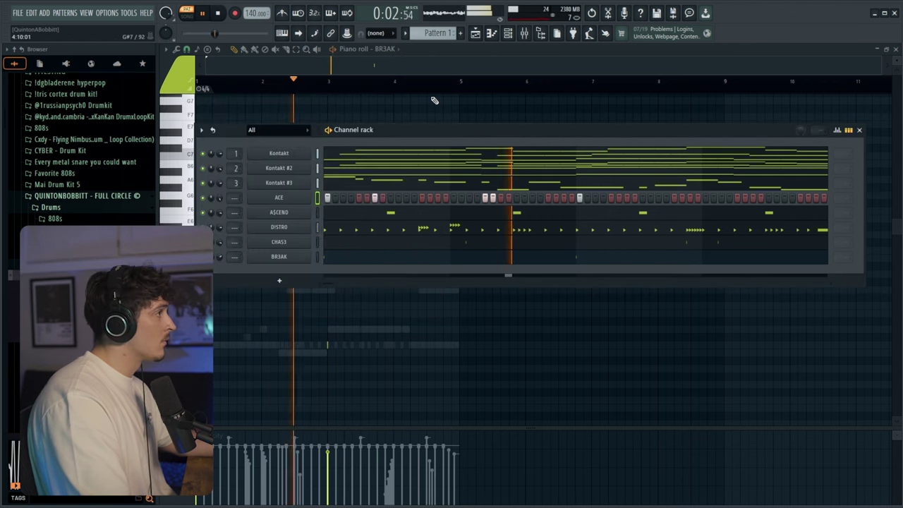
pyautogui.click(493, 198)
pyautogui.click(548, 199)
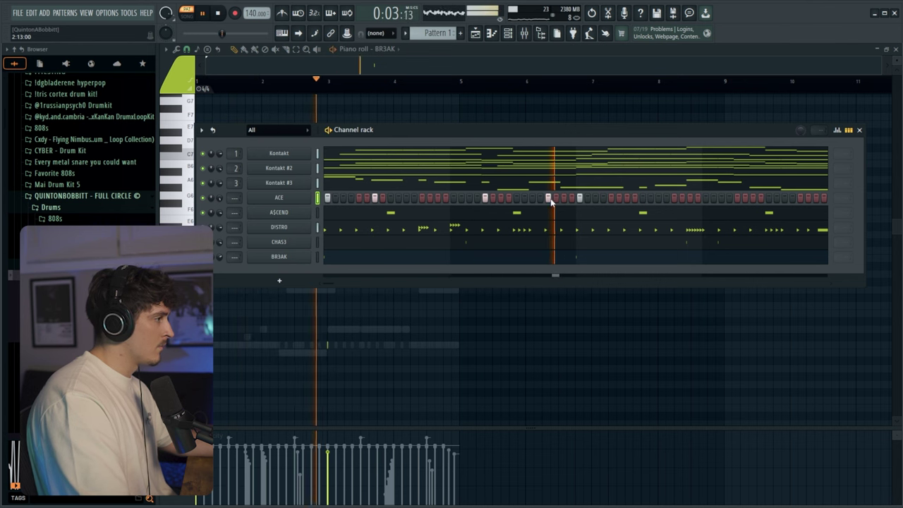
pyautogui.click(690, 198)
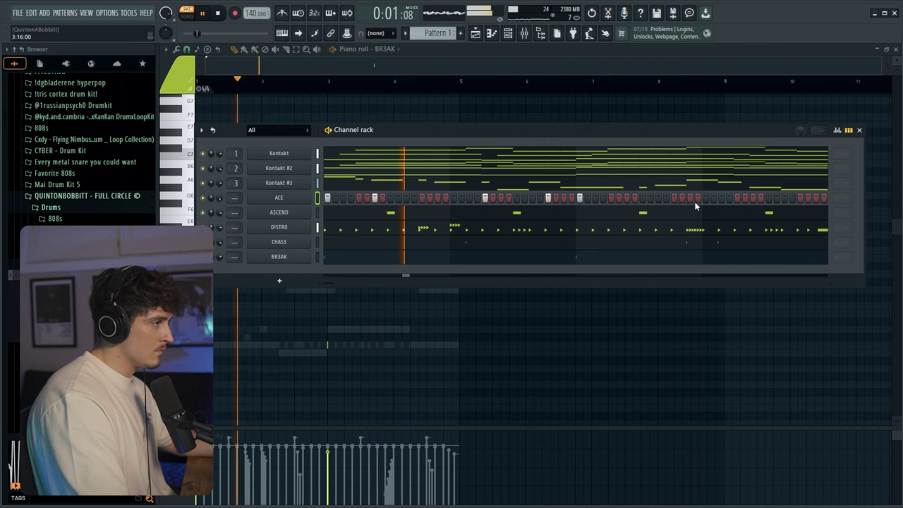
pyautogui.click(676, 199)
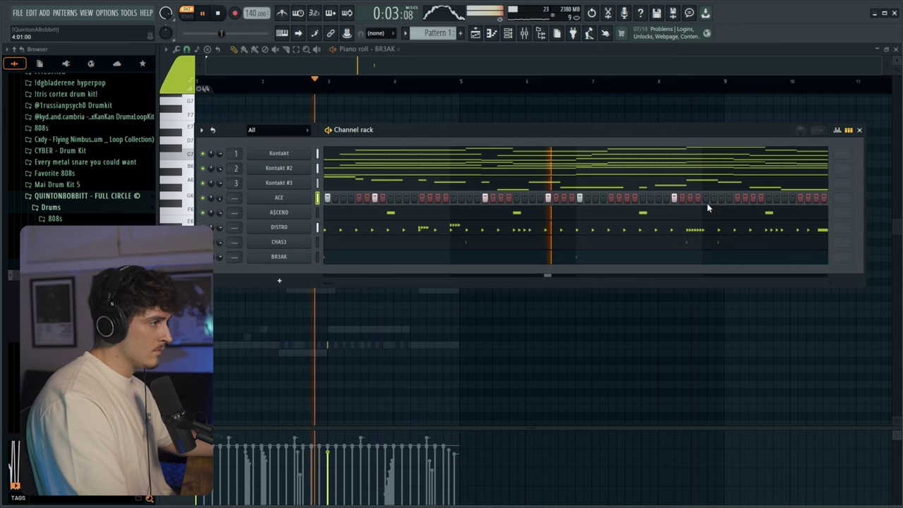
pyautogui.click(683, 198)
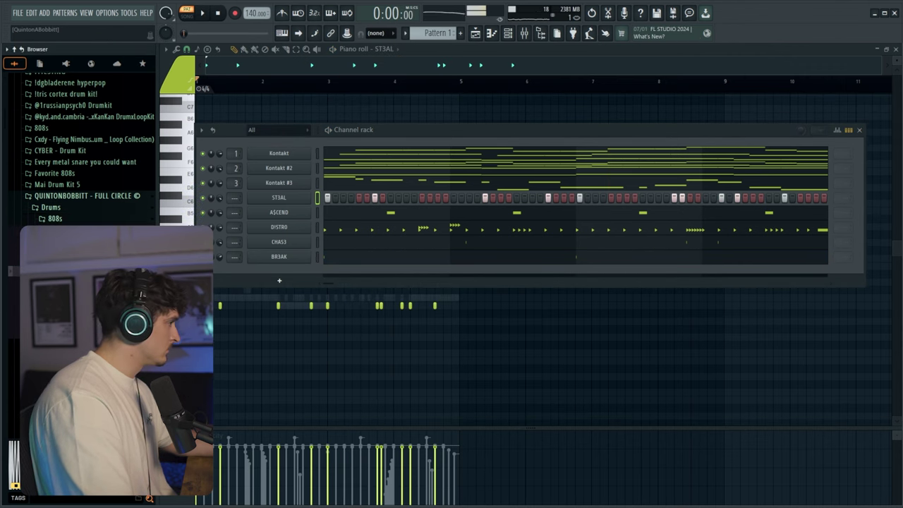
# Set the SPINZ CYCL3 808 channel to cut itself and open its notes in the piano roll.
pyautogui.rightClick(312, 209)
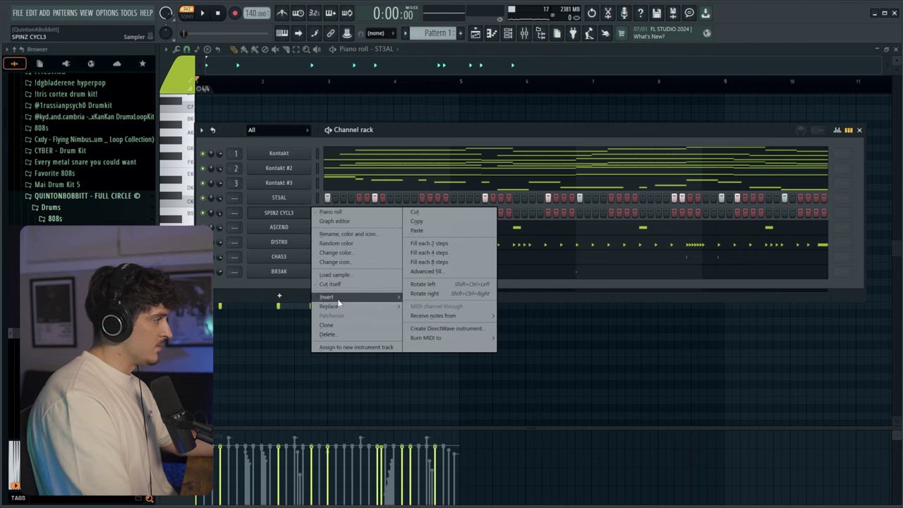
pyautogui.click(344, 286)
pyautogui.rightClick(275, 215)
pyautogui.click(332, 212)
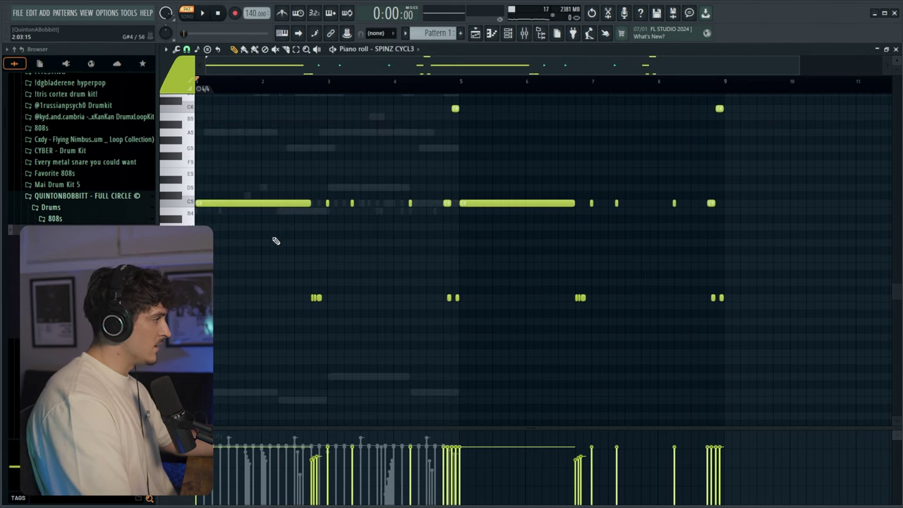
# Compare the SPINZ CYCL3 808 notes with the lowest notes of the first Kontakt melody.
pyautogui.scroll(4, 259, 271)
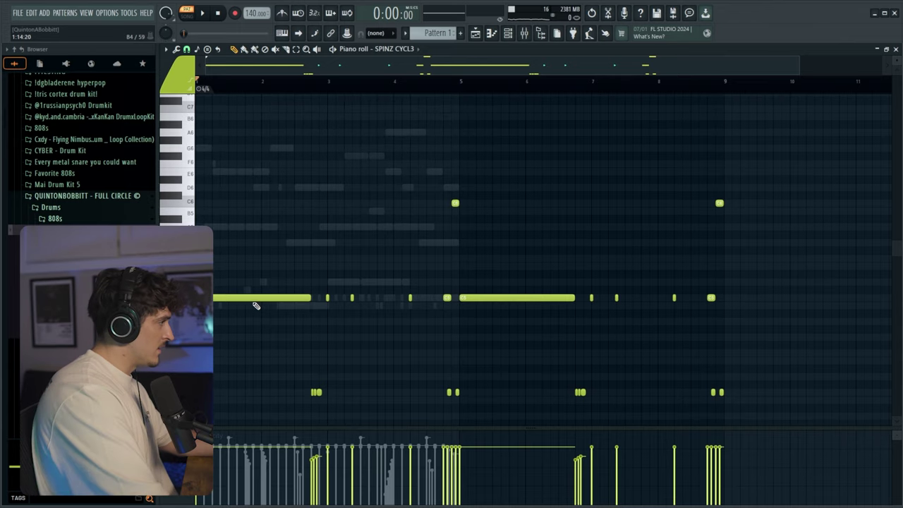
pyautogui.scroll(-3, 251, 303)
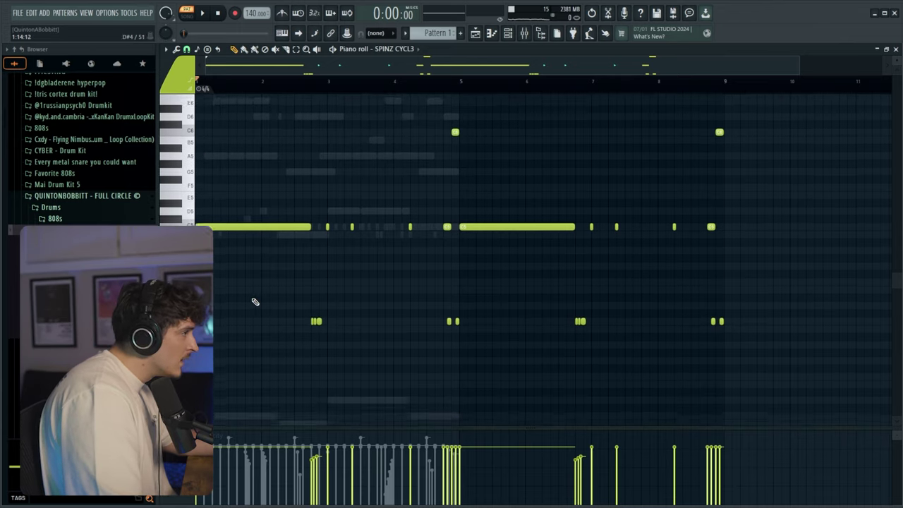
pyautogui.scroll(5, 252, 302)
pyautogui.press('F6')
pyautogui.click(378, 153)
pyautogui.scroll(-3, 376, 170)
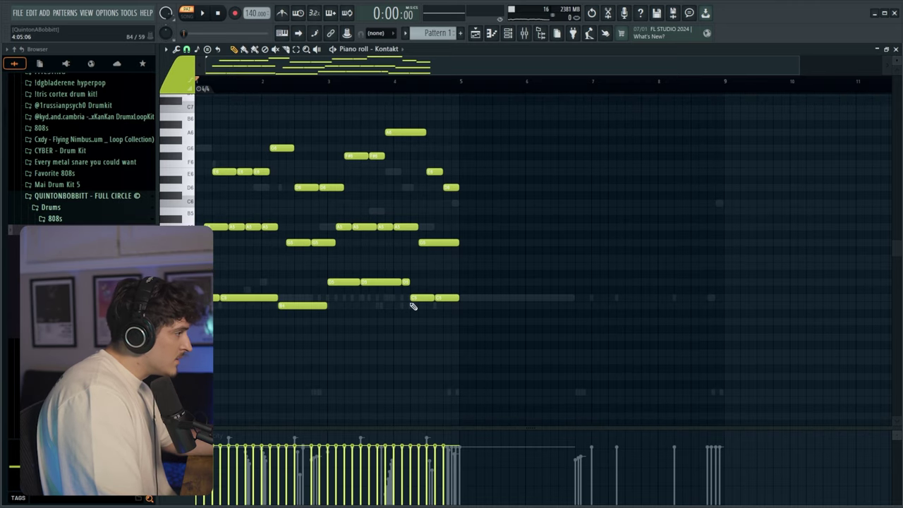
pyautogui.click(508, 32)
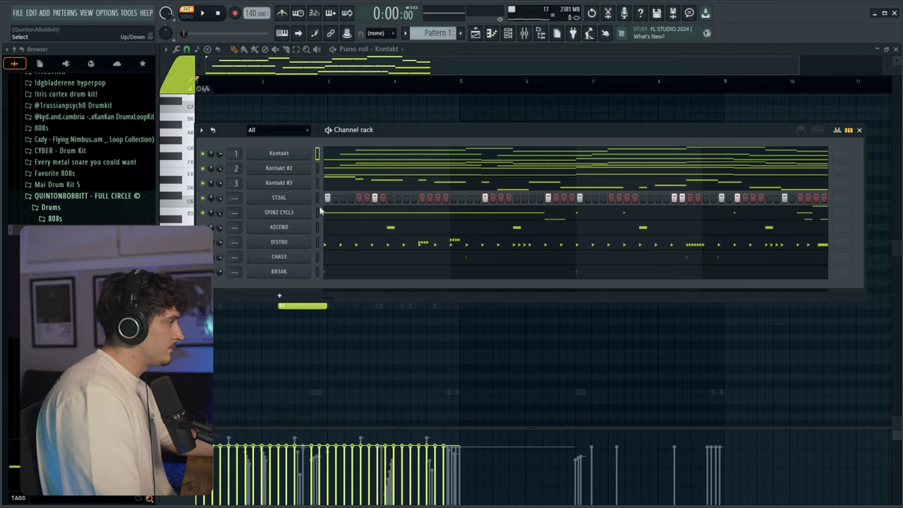
# Retune the SPINZ CYCL3 notes to the melody: the opening note's tail to B4, the following trio to B5, and the three short hits to D5.
pyautogui.click(336, 214)
pyautogui.press('space')
pyautogui.scroll(-4, 313, 203)
pyautogui.scroll(1, 308, 207)
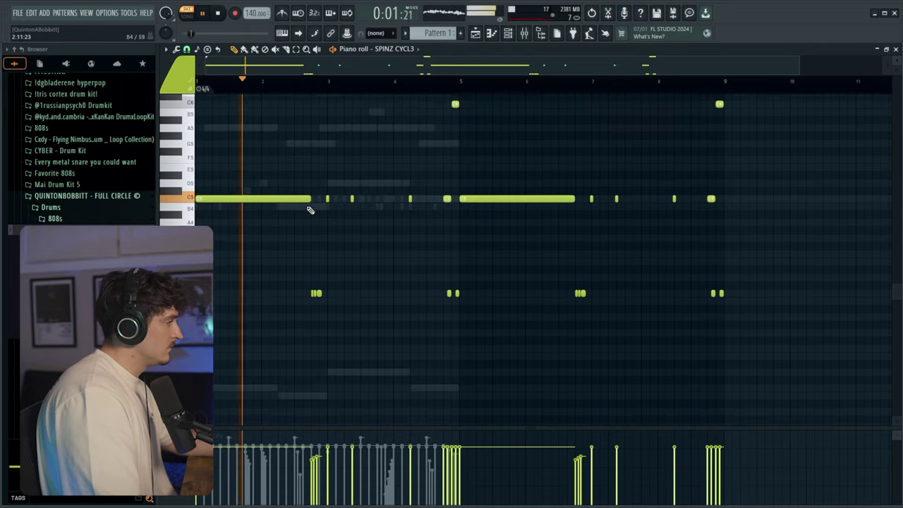
pyautogui.press('space')
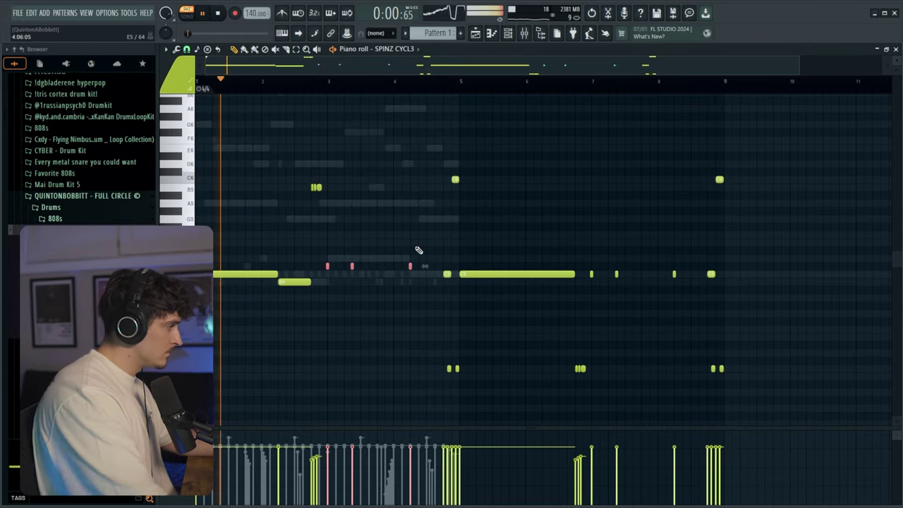
pyautogui.hotkey('shift', 'Up')
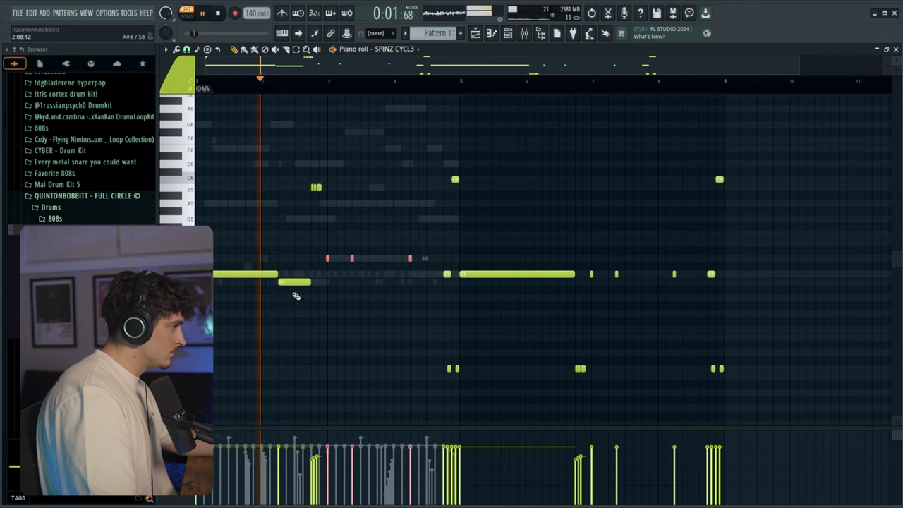
# Lengthen the opening C5 808 note over the B4 note, split the B4 note, and make its first four-step part a slide note.
pyautogui.moveTo(294, 282); pyautogui.dragTo(310, 282)
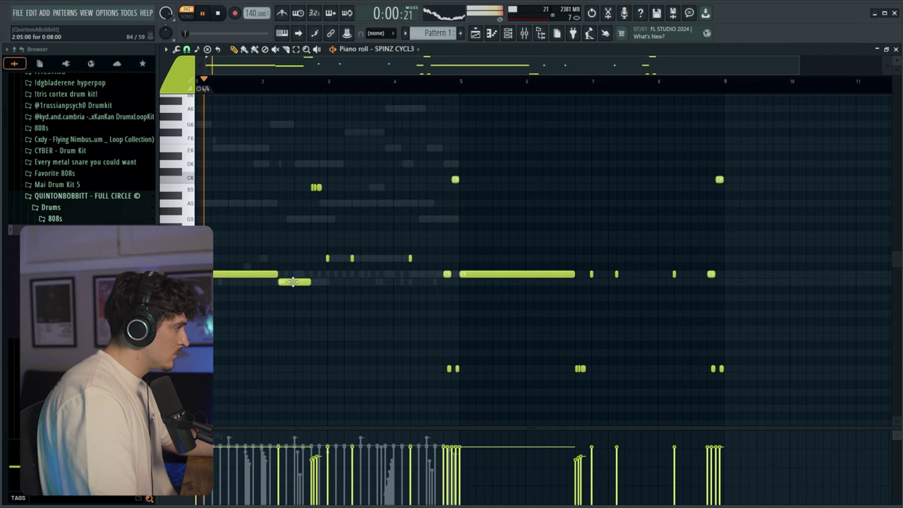
pyautogui.moveTo(278, 275); pyautogui.dragTo(293, 275)
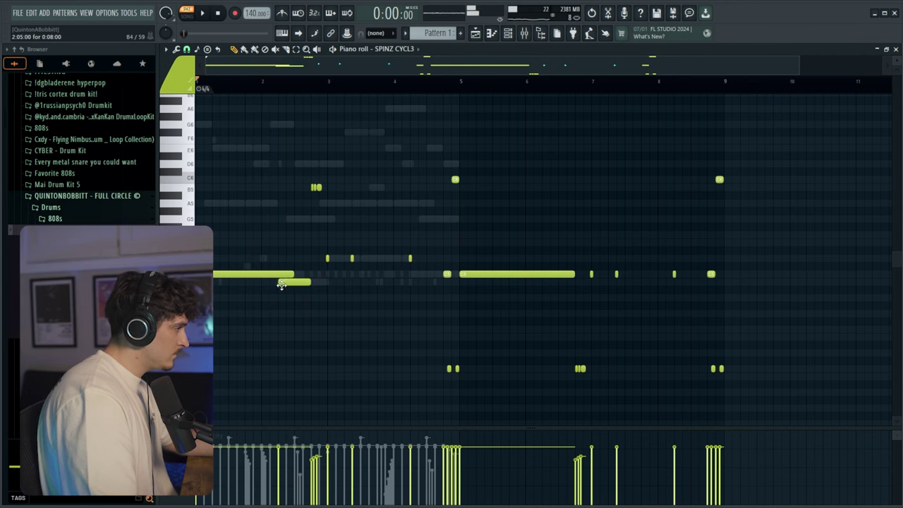
pyautogui.doubleClick(284, 282)
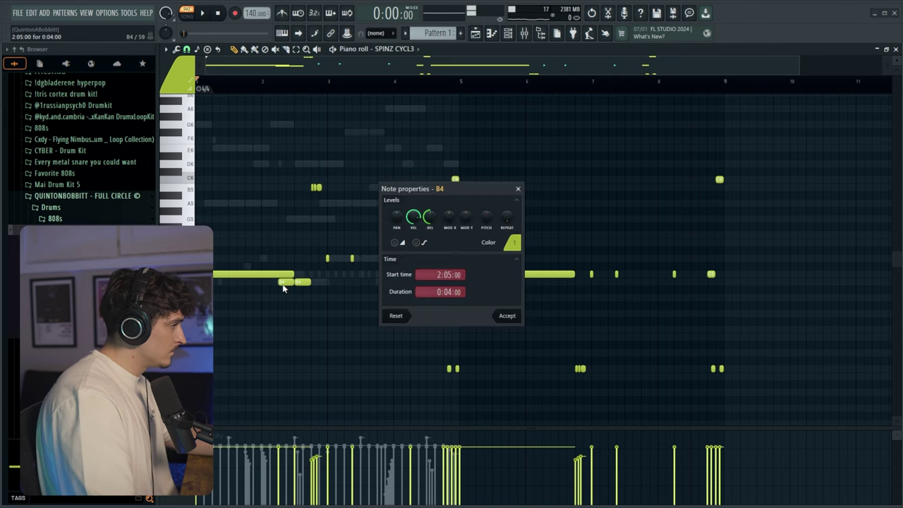
pyautogui.click(505, 317)
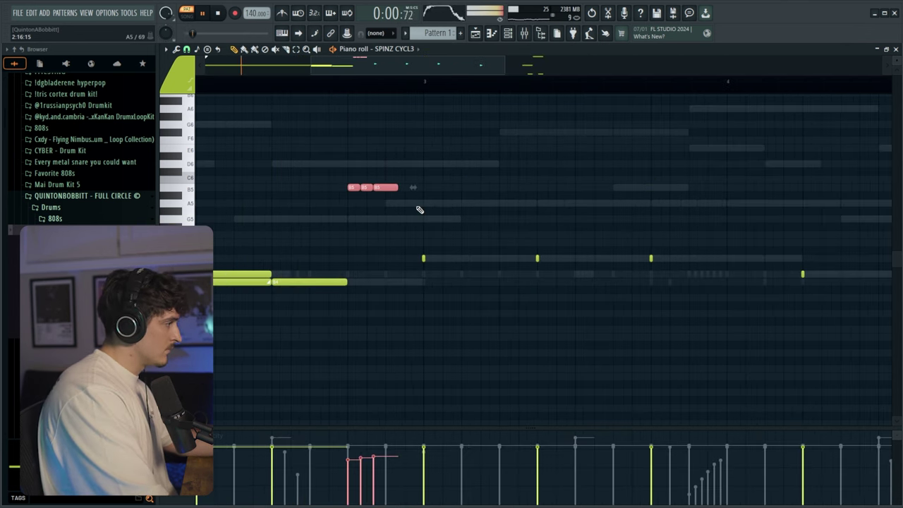
pyautogui.click(510, 34)
pyautogui.click(510, 34)
pyautogui.click(508, 33)
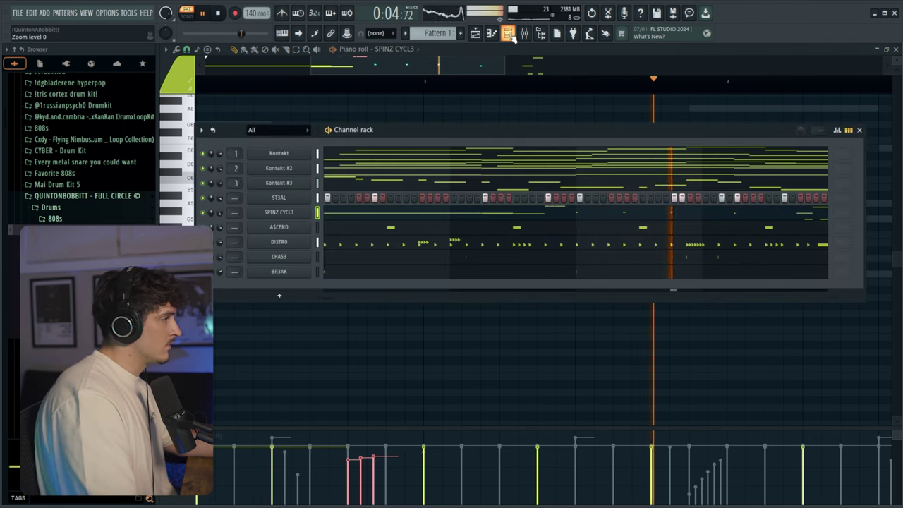
pyautogui.click(508, 34)
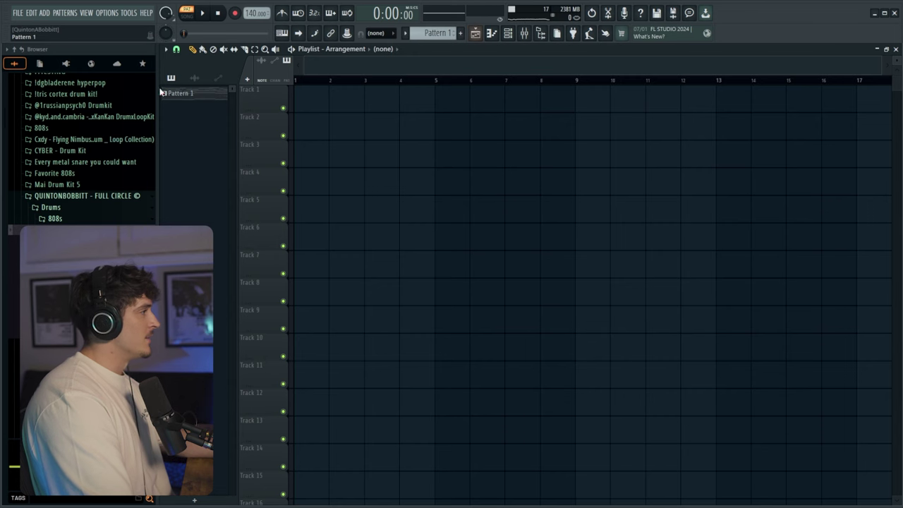
# Split Pattern 1 by channel and place the nine resulting patterns on playlist tracks 1 to 9.
pyautogui.rightClick(179, 93)
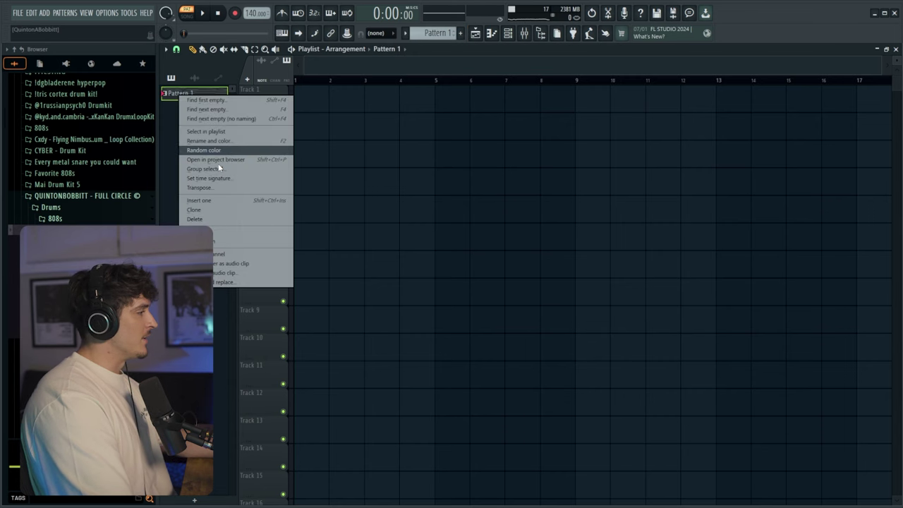
pyautogui.click(219, 254)
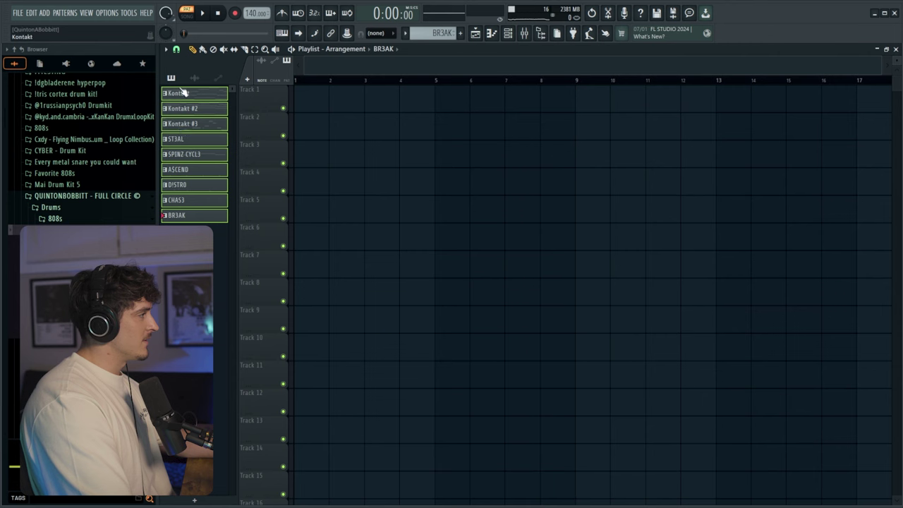
pyautogui.moveTo(182, 94); pyautogui.dragTo(357, 95)
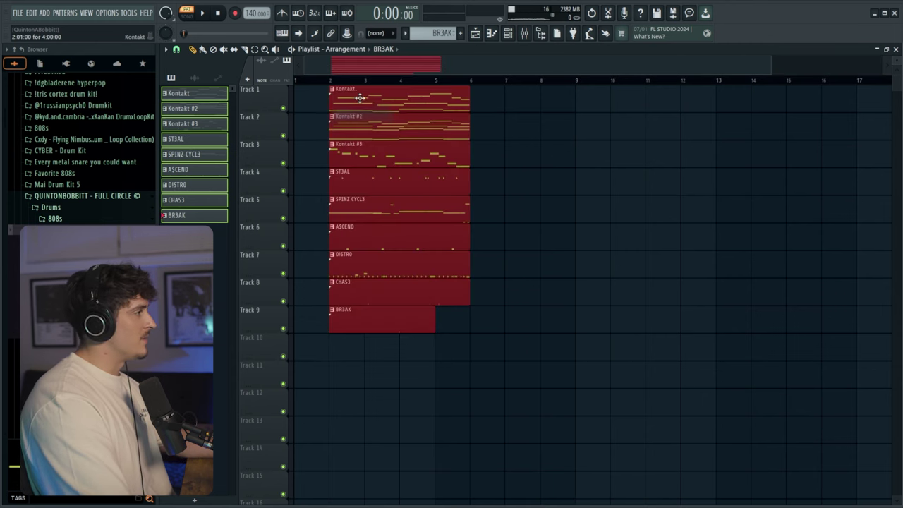
# Duplicate the four-bar clips on tracks 1 to 9 five times from bar 1, and delete the drum and 808 clips in bars 1 to 8.
pyautogui.moveTo(420, 313); pyautogui.dragTo(368, 75)
pyautogui.hotkey('ctrl', 'b')
pyautogui.hotkey('ctrl', 'b')
pyautogui.hotkey('ctrl', 'b')
pyautogui.hotkey('ctrl', 'b')
pyautogui.hotkey('ctrl', 'b')
pyautogui.scroll(-4, 370, 81)
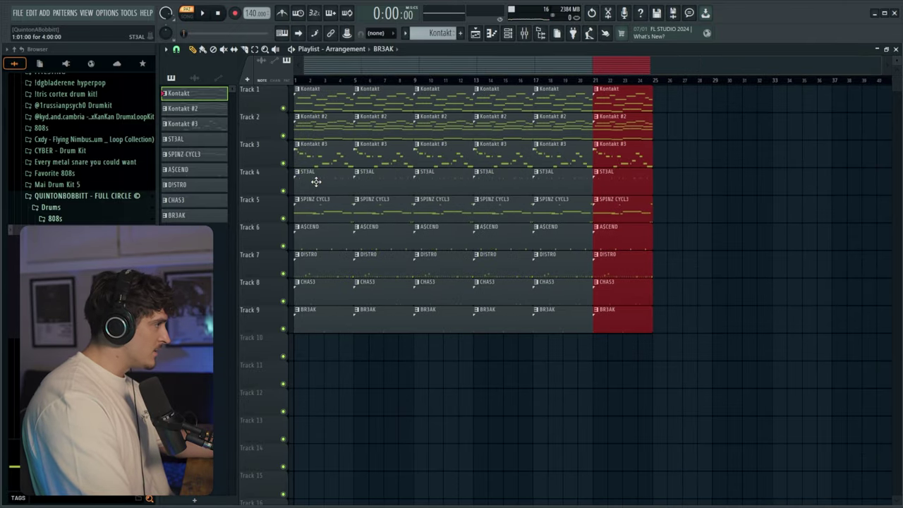
pyautogui.moveTo(316, 182)
pyautogui.mouseDown()
pyautogui.moveTo(311, 344)
pyautogui.moveTo(386, 202)
pyautogui.moveTo(386, 177)
pyautogui.mouseUp()
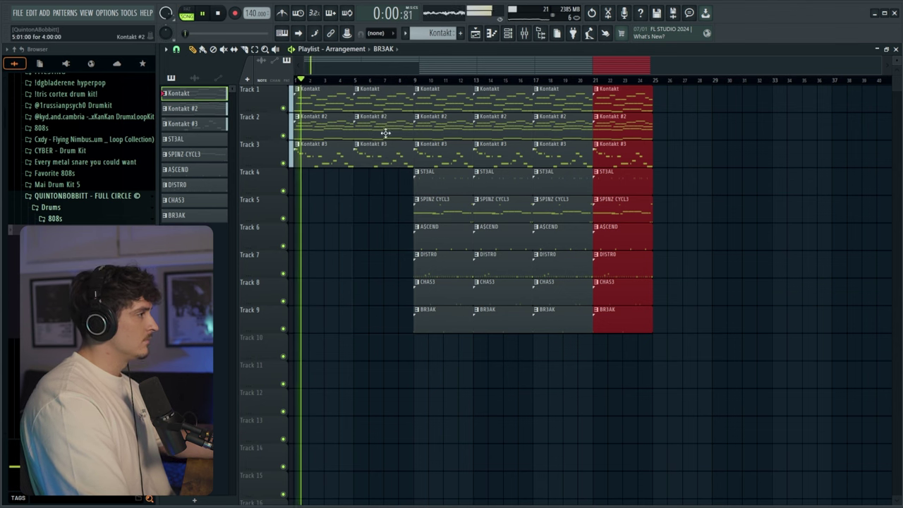
pyautogui.rightClick(444, 156)
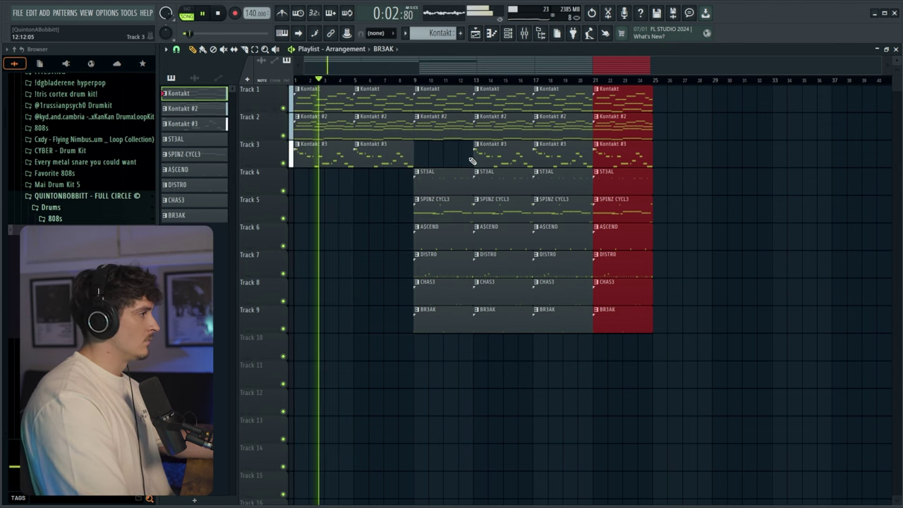
pyautogui.rightClick(475, 158)
pyautogui.hotkey('ctrl', 'z')
pyautogui.hotkey('ctrl', 'z')
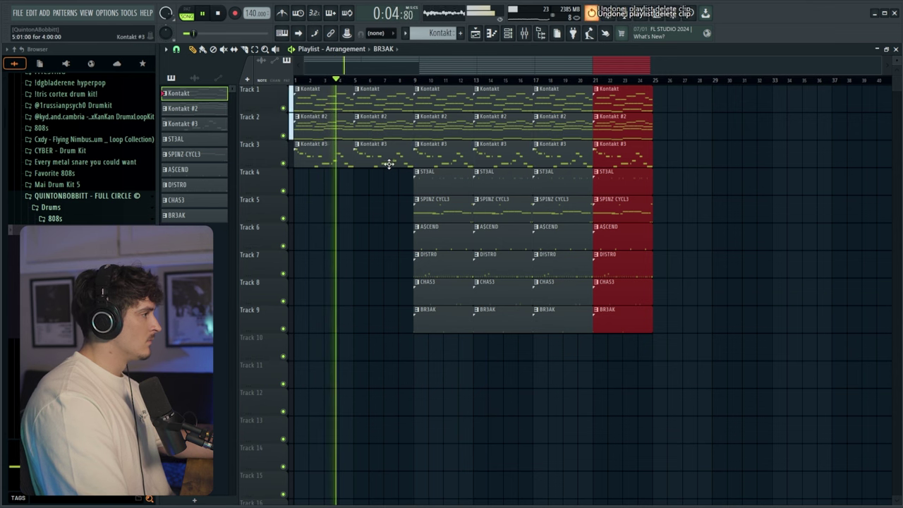
# Delete the Kontakt #3 clips from bars 9 to 16, and trim the drum and 808 clips short before bar 17 with snap set to Beat.
pyautogui.moveTo(445, 157); pyautogui.dragTo(484, 156)
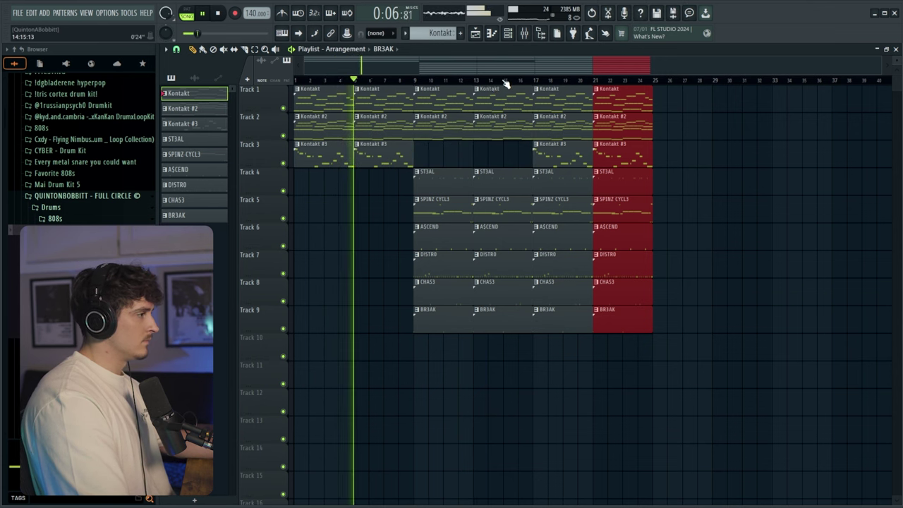
pyautogui.scroll(3, 506, 82)
pyautogui.click(176, 50)
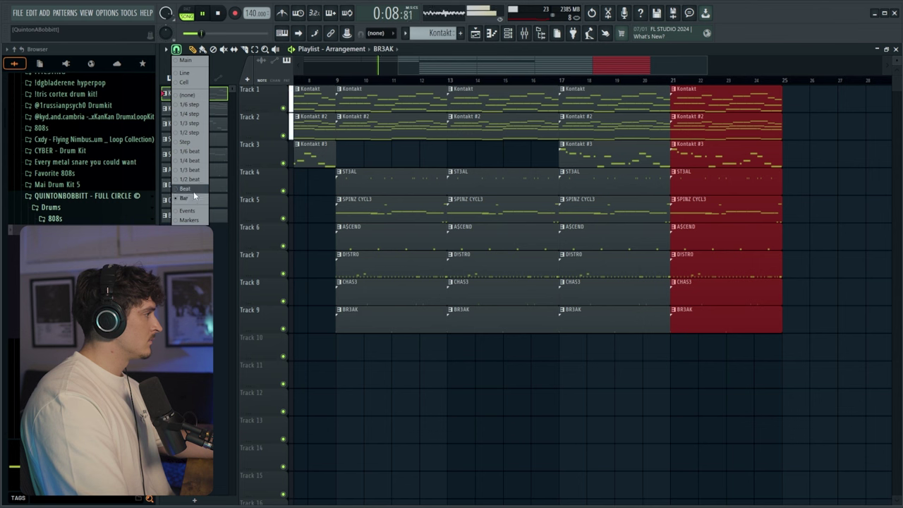
pyautogui.click(193, 192)
pyautogui.moveTo(509, 346); pyautogui.dragTo(502, 182)
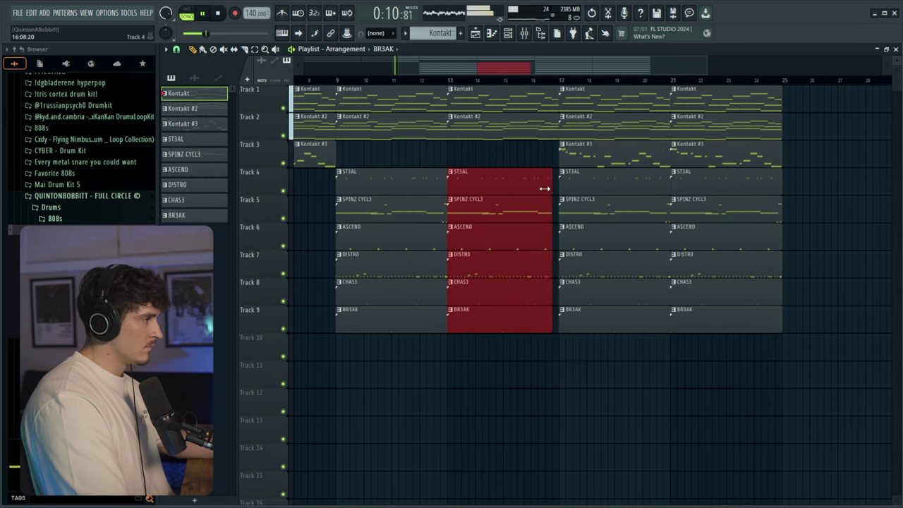
# Route the ST3AL through BR3AK channels to mixer tracks 6 to 11.
pyautogui.press('F6')
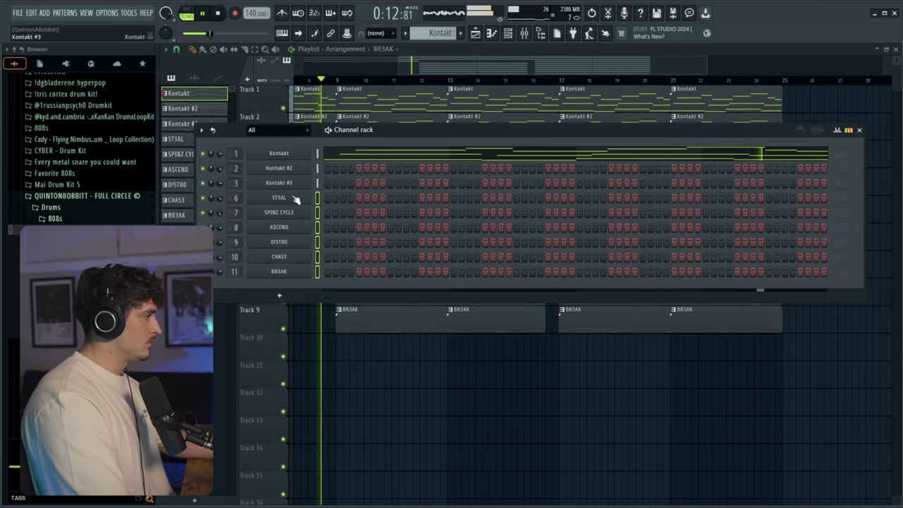
# Fill bars 9 to 16 of track 3 with Kontakt #3 clips and delete the Kontakt #3 clips from bar 17 onward.
pyautogui.press('F6')
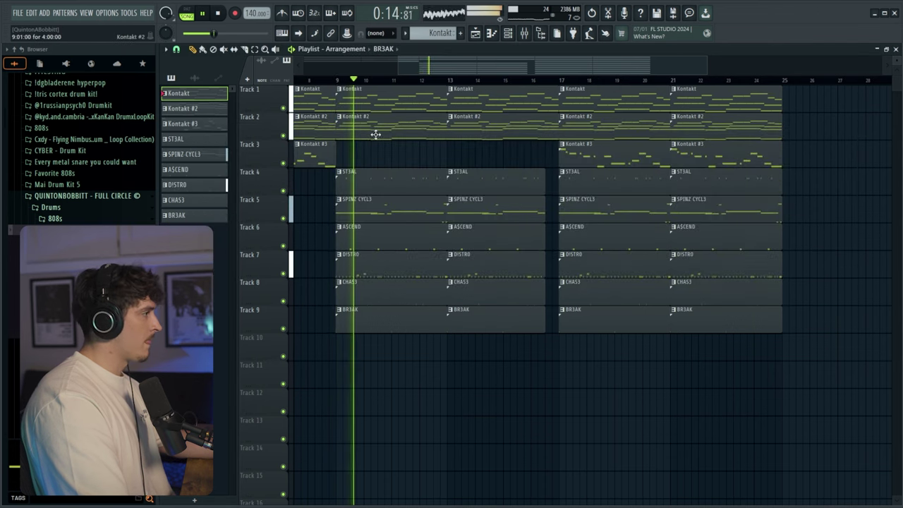
pyautogui.scroll(-3, 426, 82)
pyautogui.moveTo(399, 145); pyautogui.dragTo(314, 156)
pyautogui.hotkey('ctrl', 'b')
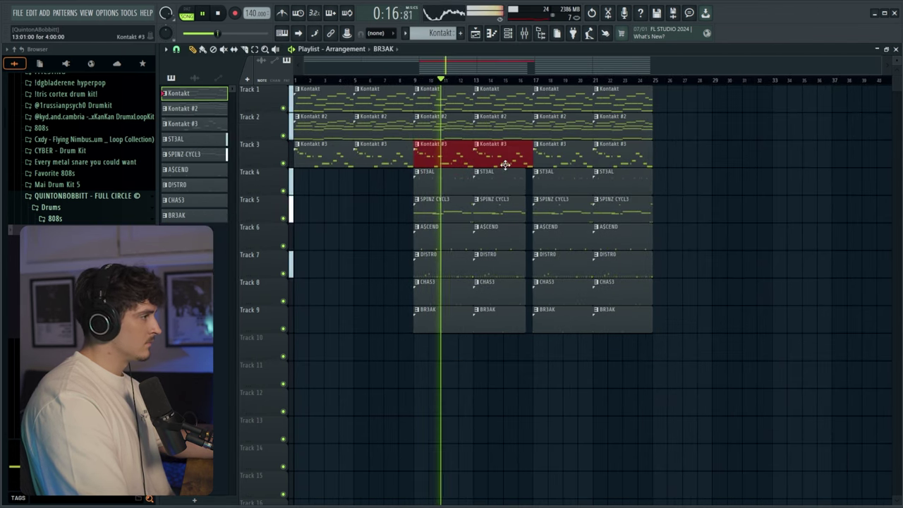
pyautogui.rightClick(550, 155)
pyautogui.rightClick(617, 161)
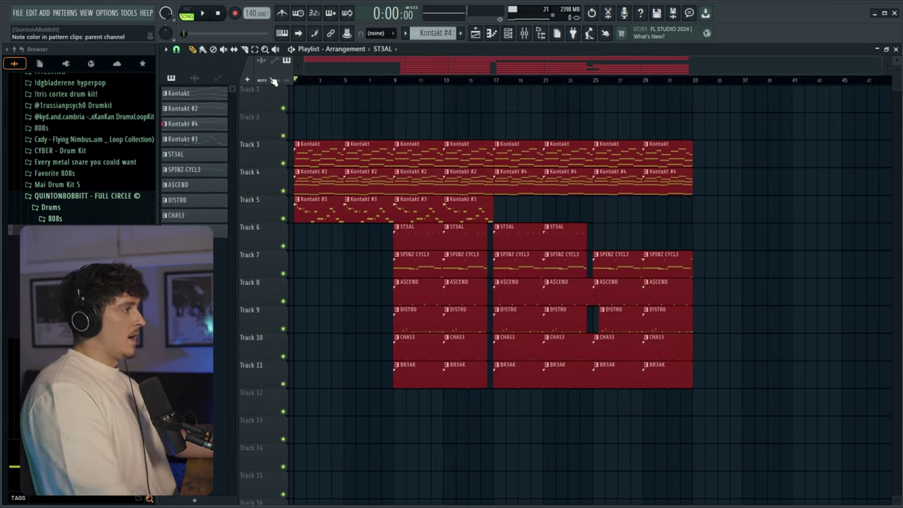
# Move all arrangement clips down one track and load the Main Vox and Adlibs presets onto mixer tracks 14 and 15.
pyautogui.hotkey('shift', 'Down')
pyautogui.press('F9')
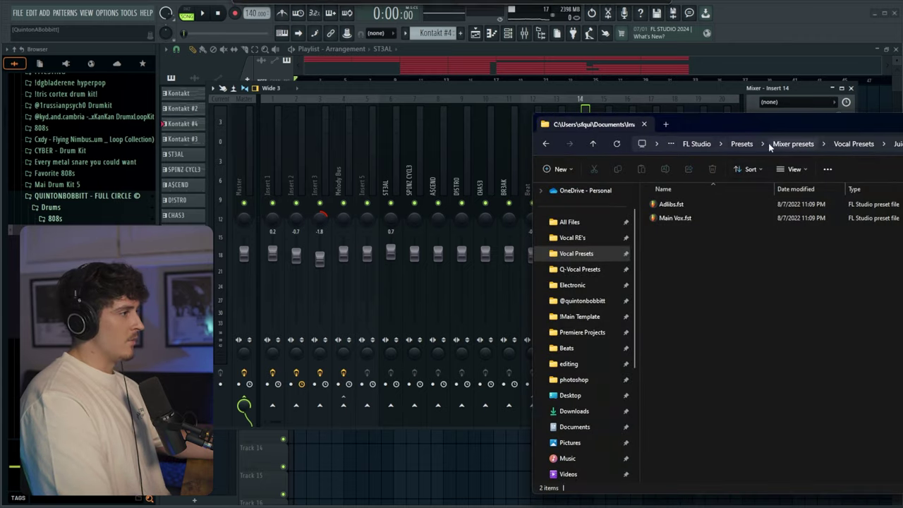
pyautogui.moveTo(708, 126); pyautogui.dragTo(874, 111)
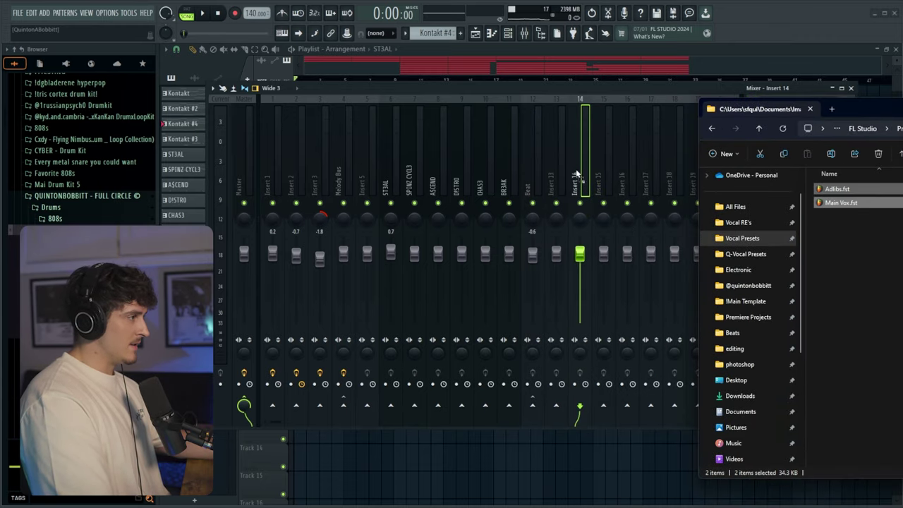
pyautogui.moveTo(576, 173); pyautogui.dragTo(577, 177)
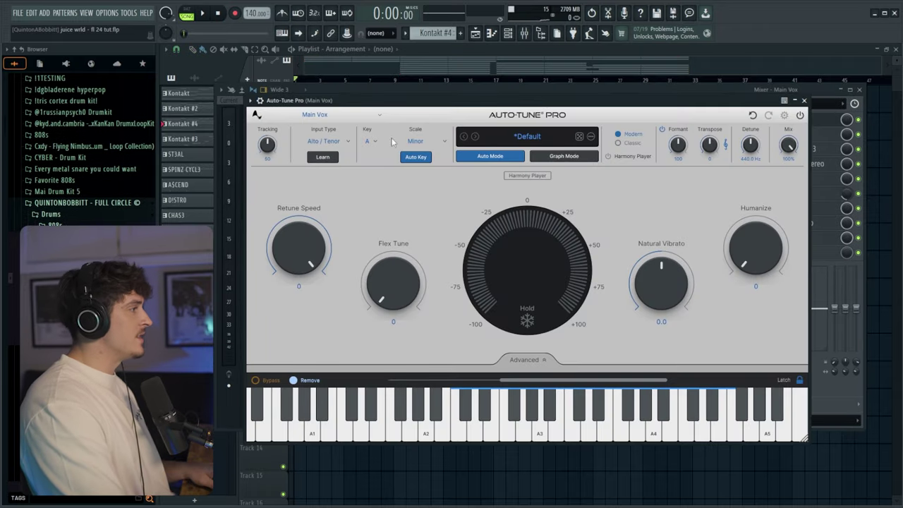
pyautogui.click(804, 101)
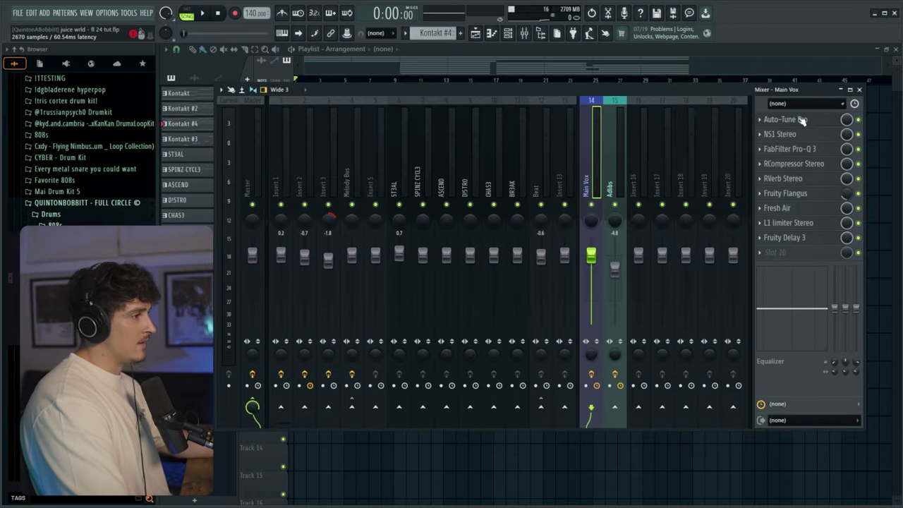
# Assign the Main Vox mixer track to a new playlist audio track, with Input 1 as its source, armed for recording.
pyautogui.rightClick(598, 168)
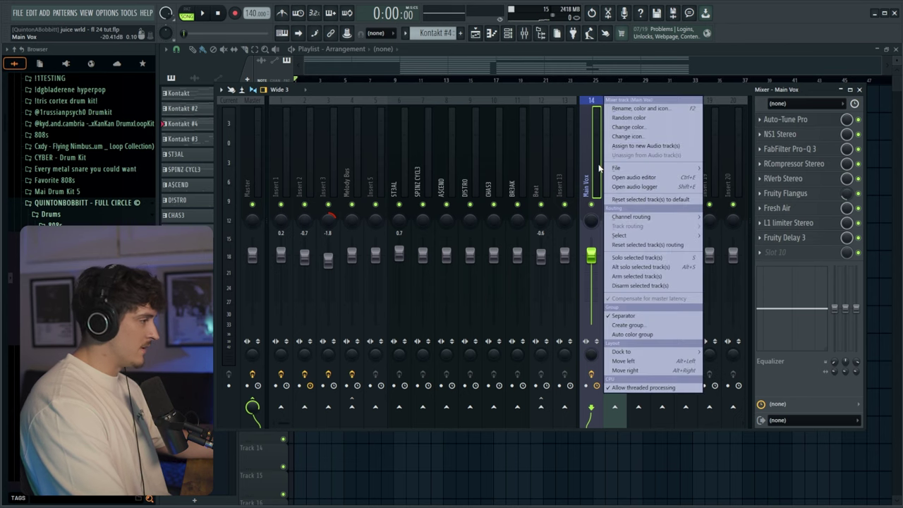
pyautogui.click(641, 146)
pyautogui.click(488, 69)
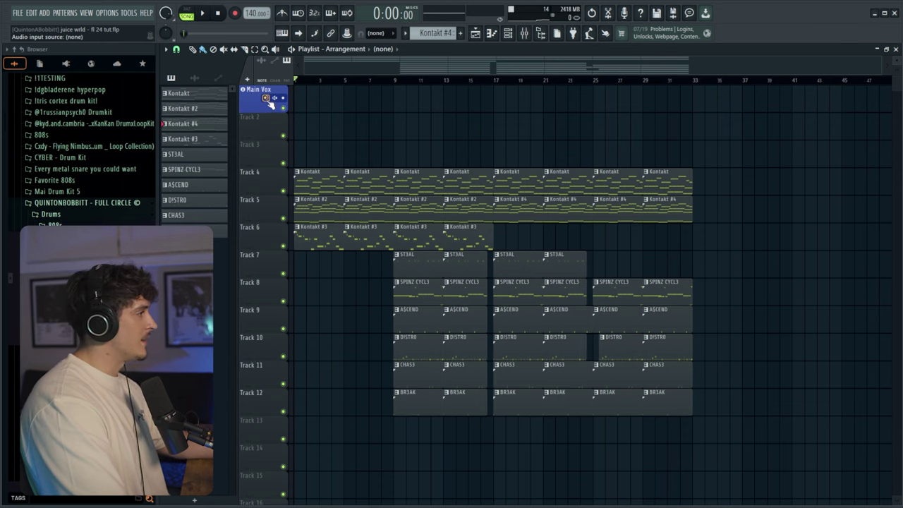
pyautogui.click(298, 134)
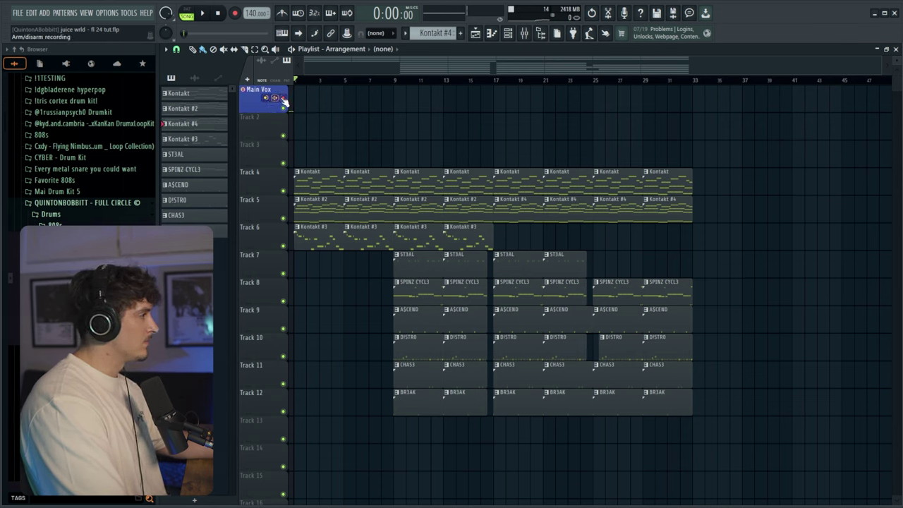
pyautogui.click(276, 98)
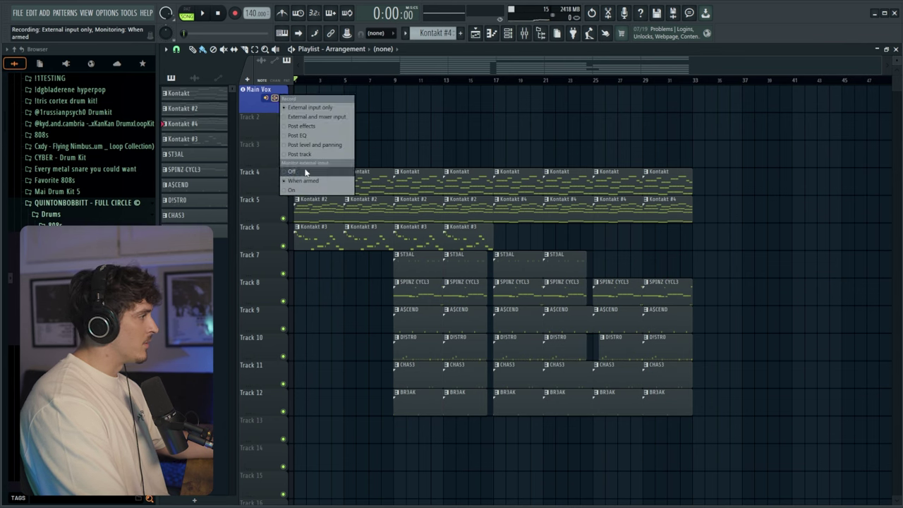
pyautogui.click(248, 104)
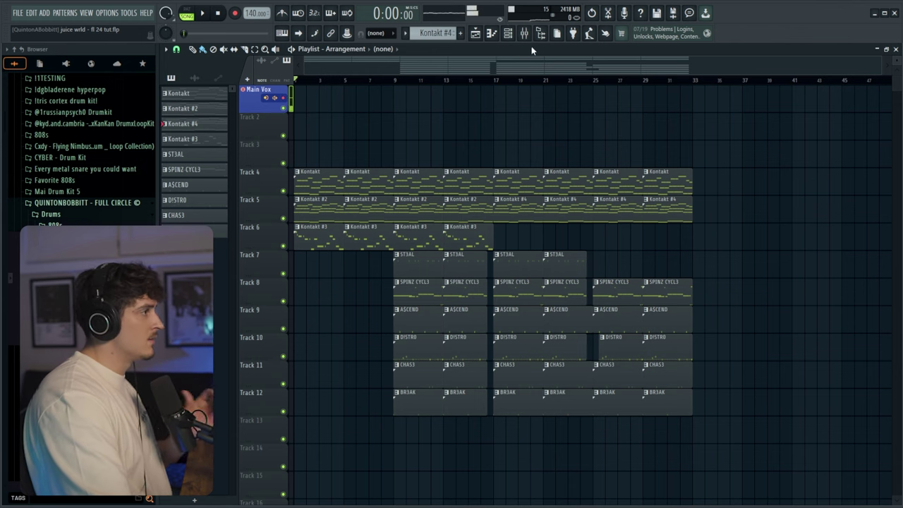
# Play the beat and lower the L1 limiter threshold on Main Vox to about -8.2 dB.
pyautogui.press('F9')
pyautogui.press('space')
pyautogui.press('F9')
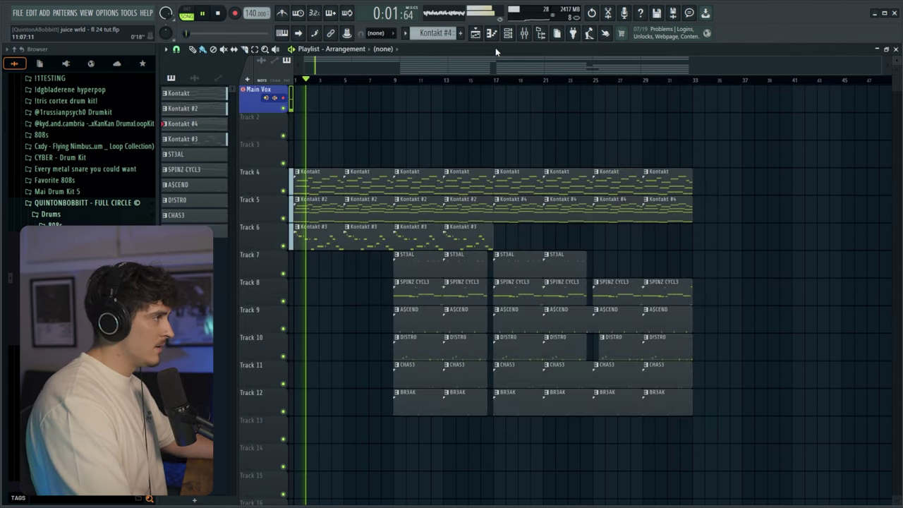
pyautogui.click(524, 33)
pyautogui.click(795, 223)
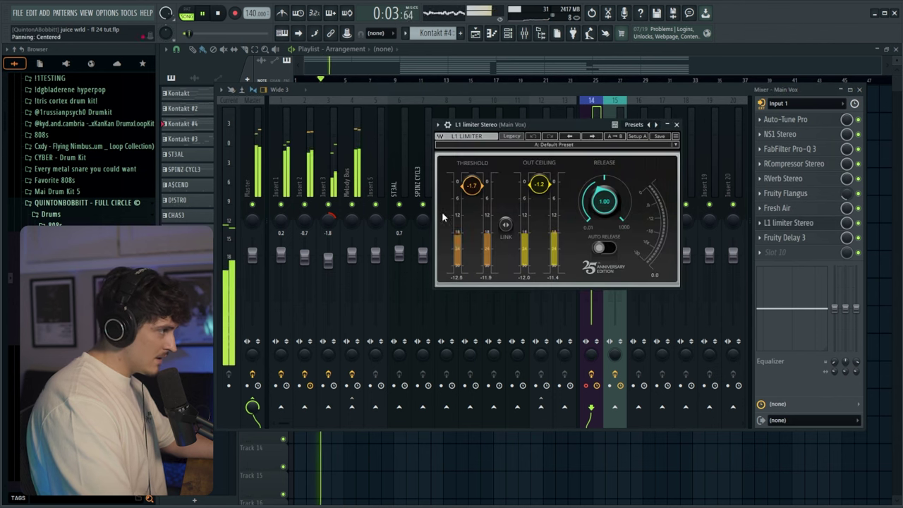
pyautogui.moveTo(473, 195); pyautogui.dragTo(472, 196)
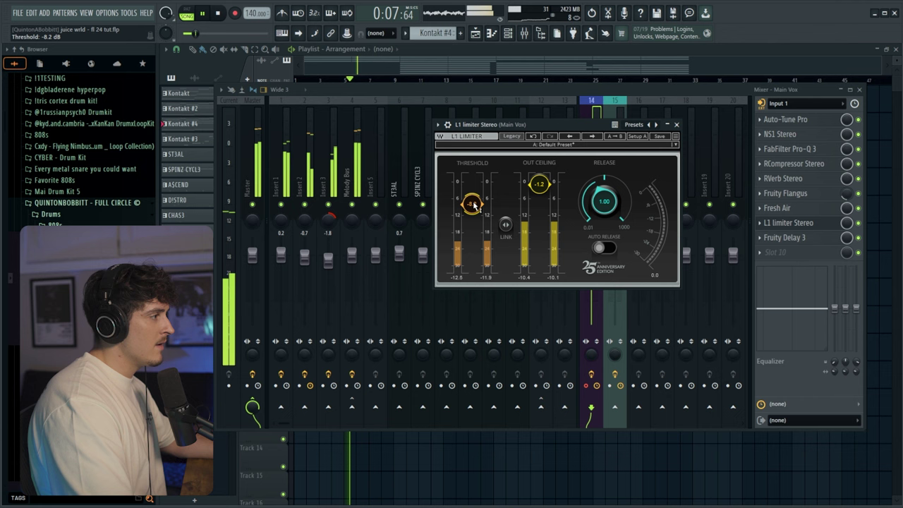
pyautogui.click(523, 34)
# Add Fruity Parametric EQ 2 to Main Vox slot 10, cutting the lows and pulling band 2 to about -2.8 dB at 66 Hz.
pyautogui.click(524, 33)
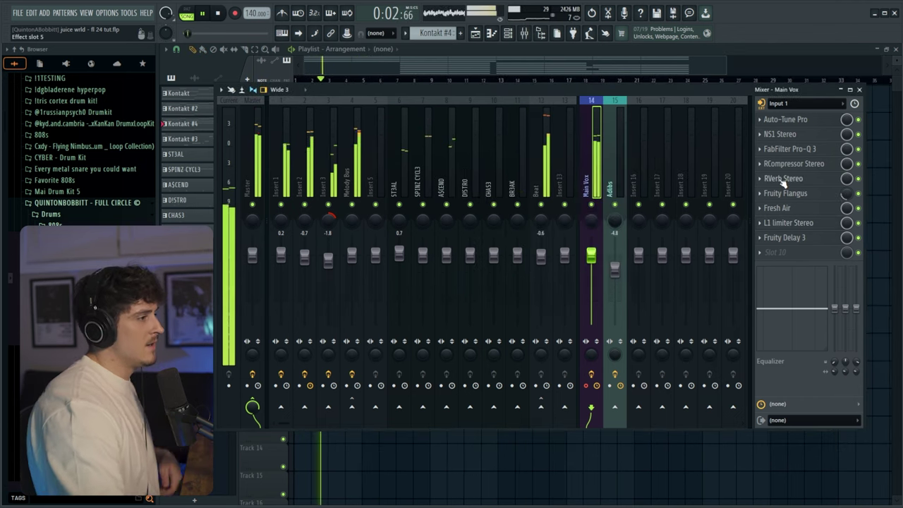
pyautogui.click(792, 258)
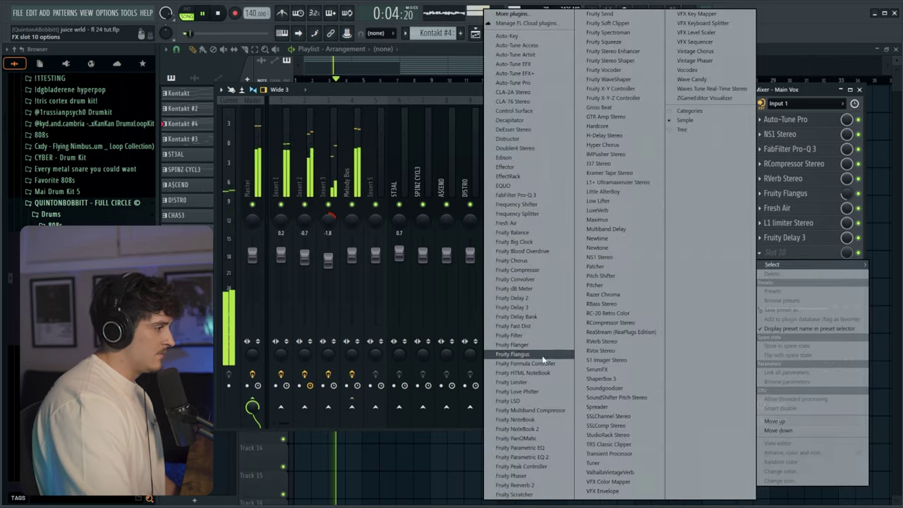
pyautogui.click(539, 458)
pyautogui.moveTo(300, 268)
pyautogui.mouseDown()
pyautogui.moveTo(321, 326)
pyautogui.moveTo(303, 275)
pyautogui.moveTo(316, 271)
pyautogui.moveTo(301, 277)
pyautogui.mouseUp()
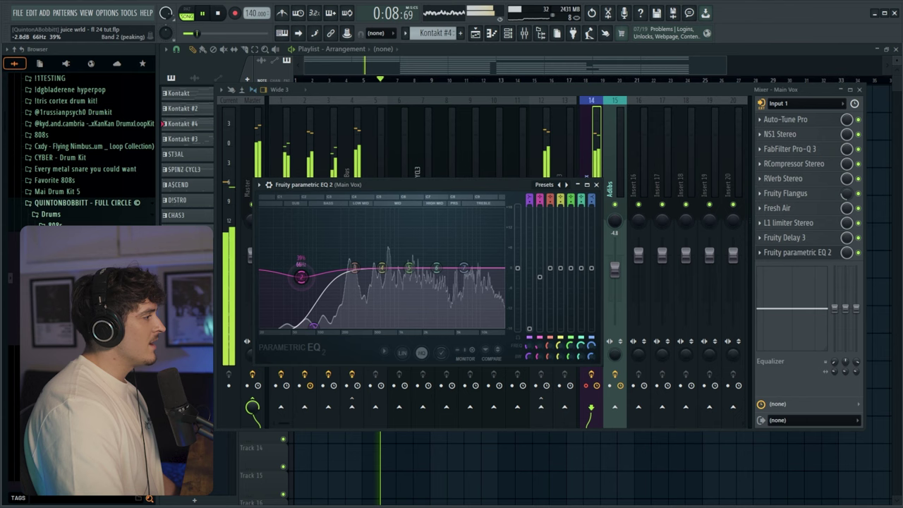
pyautogui.click(597, 185)
pyautogui.click(485, 60)
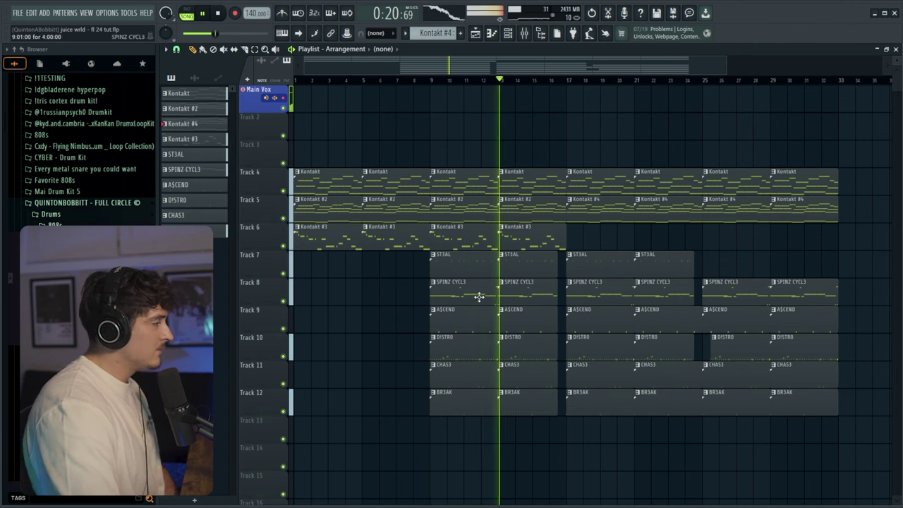
# Record the main vocal takes on the Main Vox track over the beat from about bar 9 to bar 33.
pyautogui.click(398, 81)
pyautogui.scroll(2, 401, 82)
pyautogui.press('r')
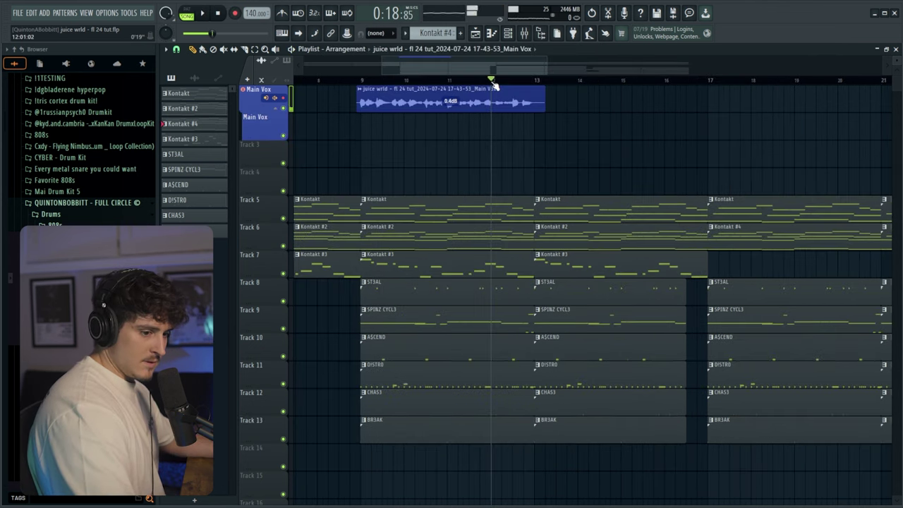
pyautogui.press('space')
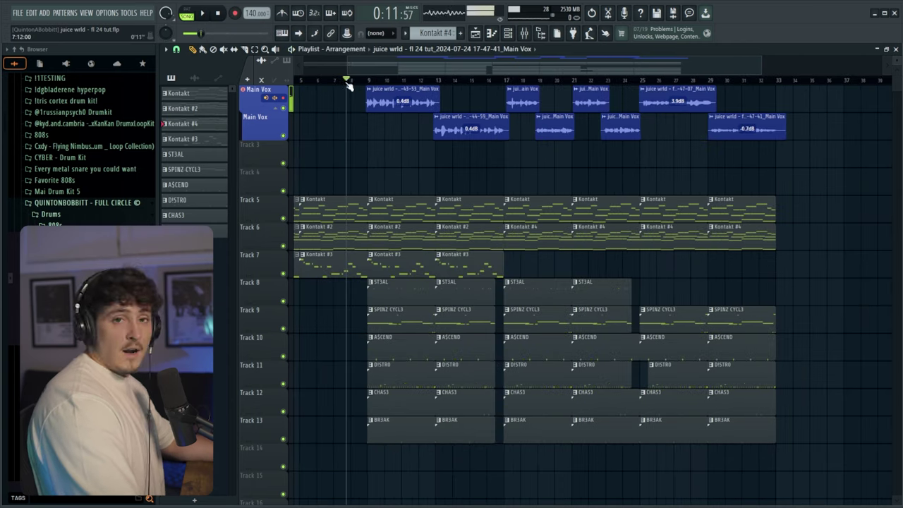
# Assign the Adlibs mixer track to a new playlist audio track, set its source to Input 1 and arm it for recording.
pyautogui.click(526, 36)
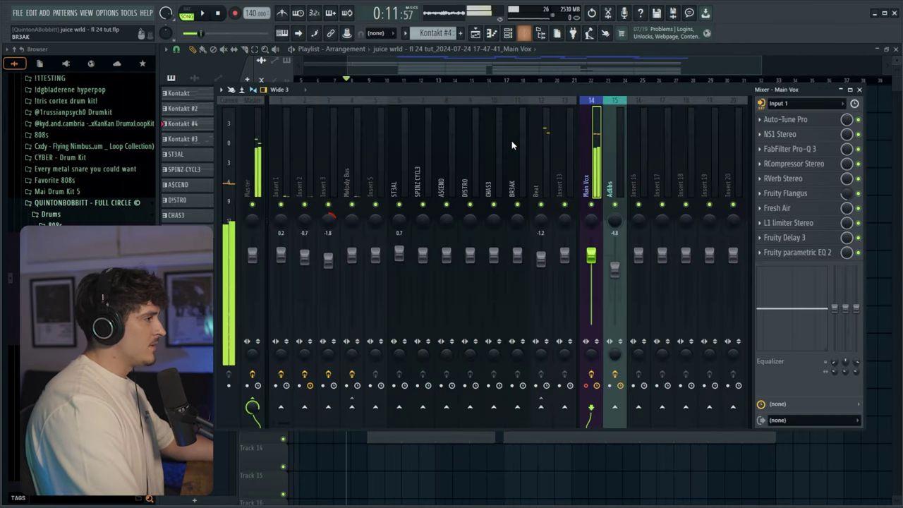
pyautogui.rightClick(624, 190)
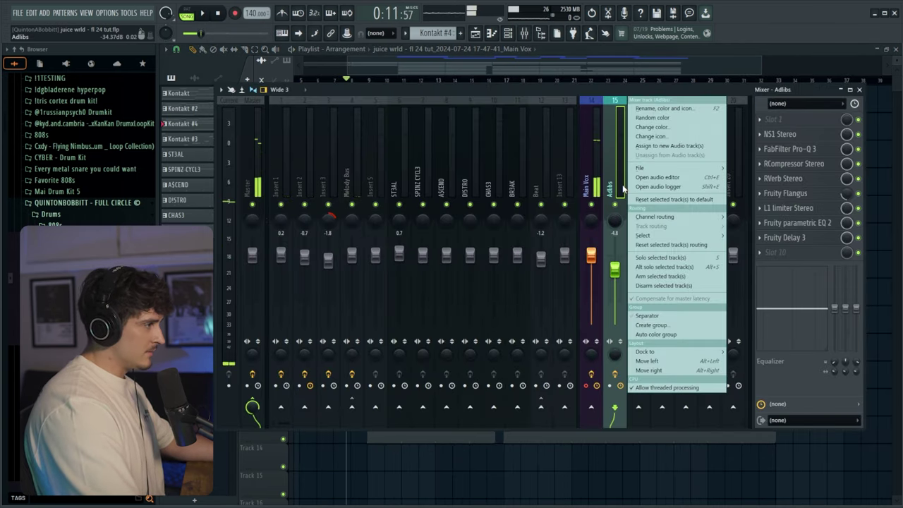
pyautogui.click(670, 146)
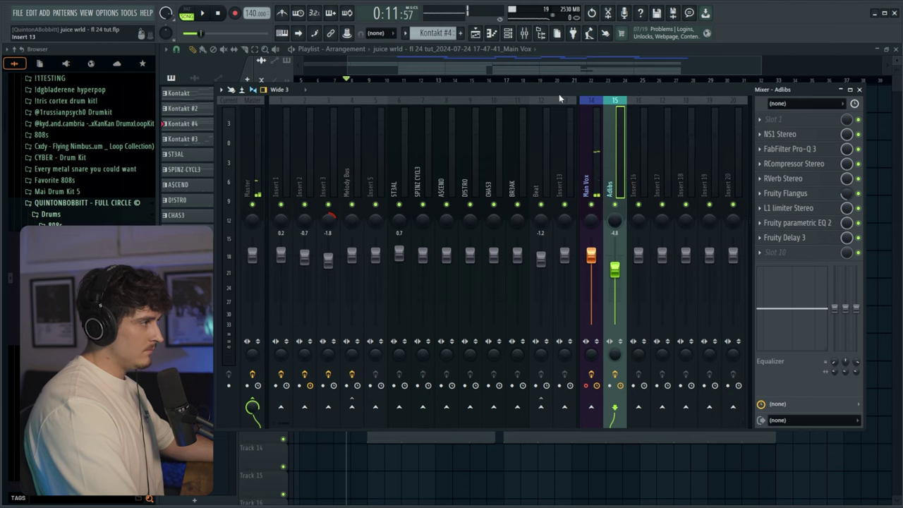
pyautogui.click(542, 82)
pyautogui.click(271, 154)
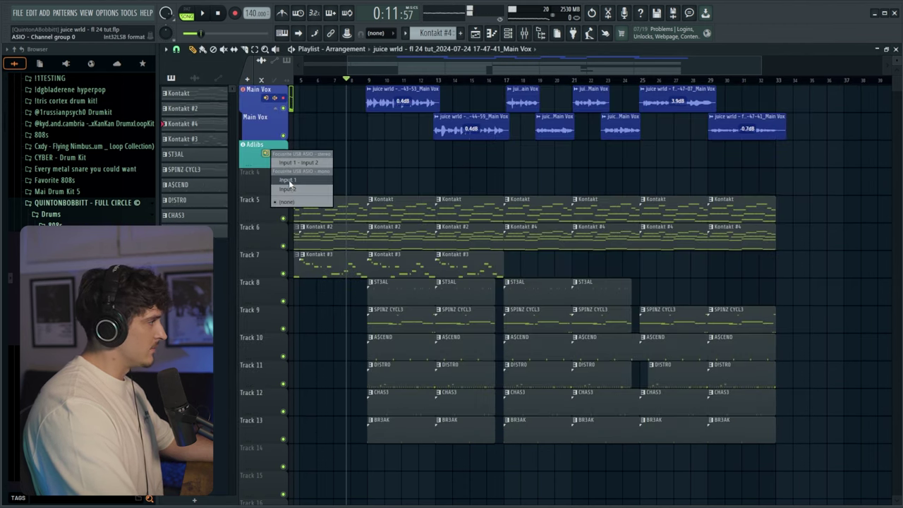
pyautogui.rightClick(275, 154)
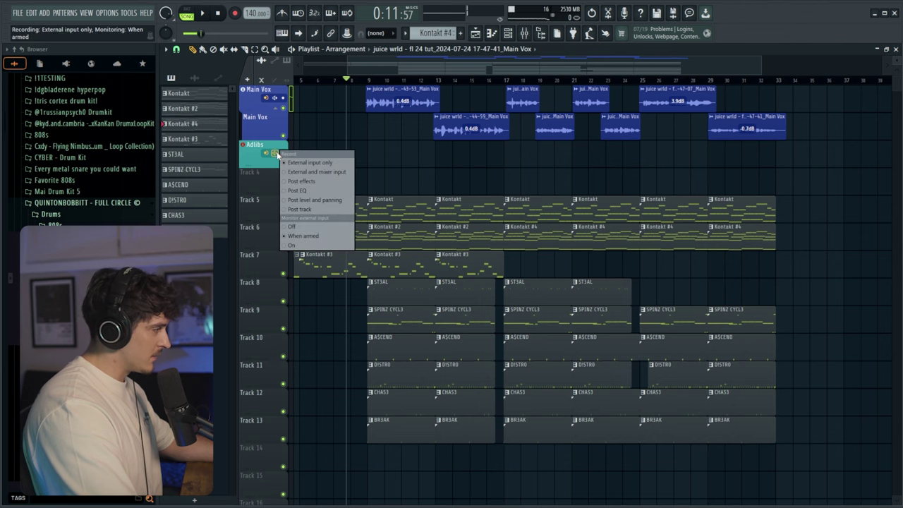
pyautogui.click(277, 155)
pyautogui.click(524, 34)
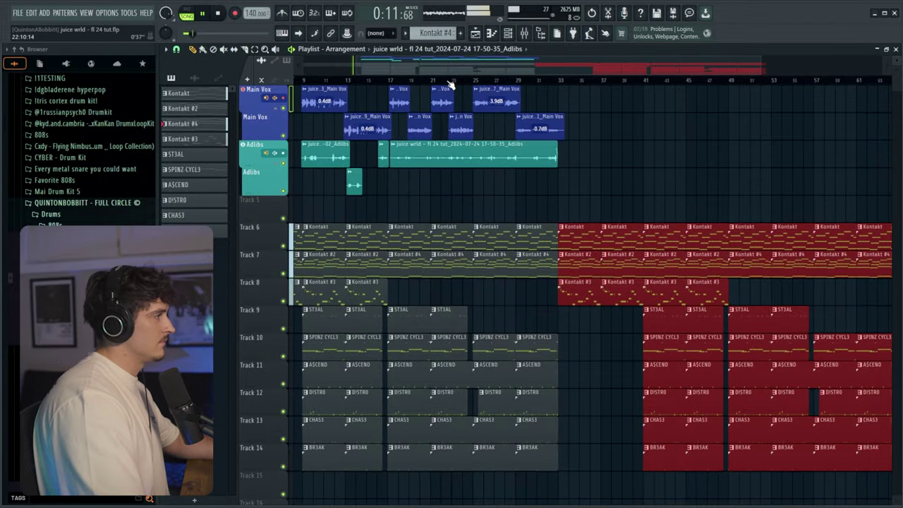
# Play into the duplicated beat section and record one long Main Vox take from about bar 31 to bar 65.
pyautogui.scroll(-2, 450, 83)
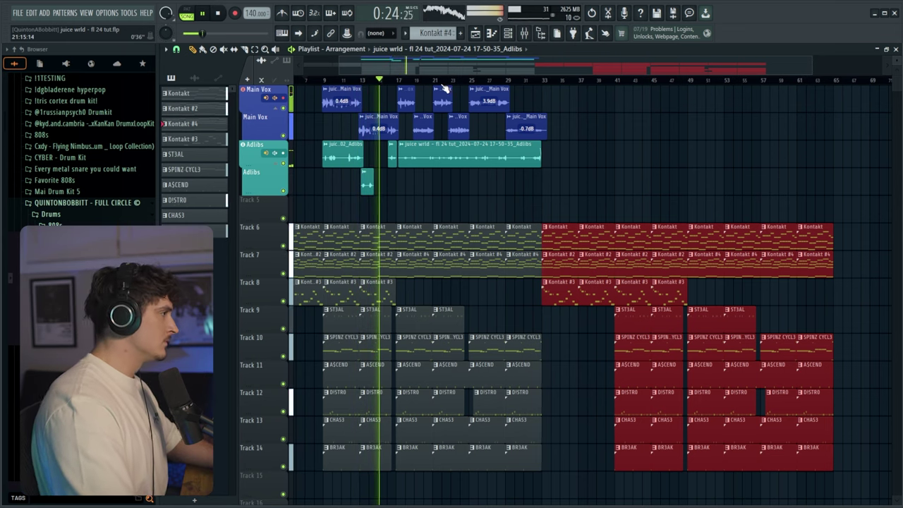
pyautogui.scroll(3, 445, 85)
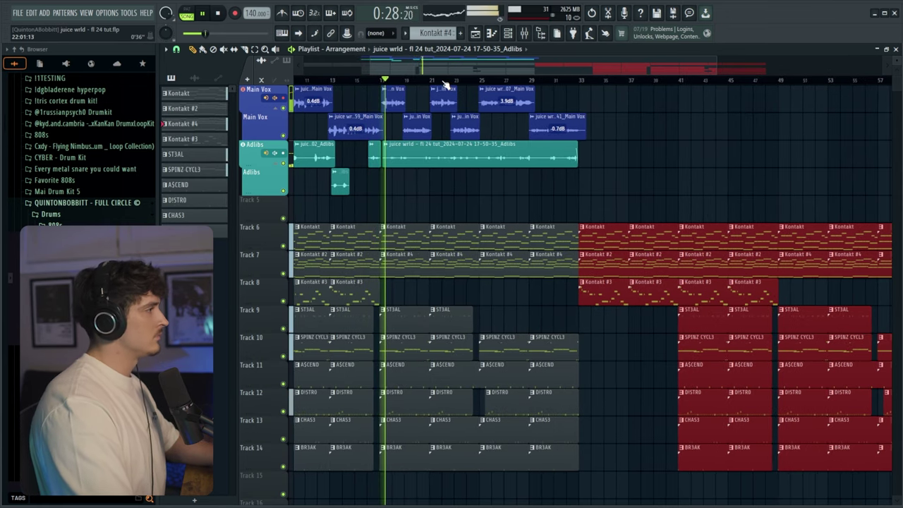
pyautogui.scroll(1, 456, 87)
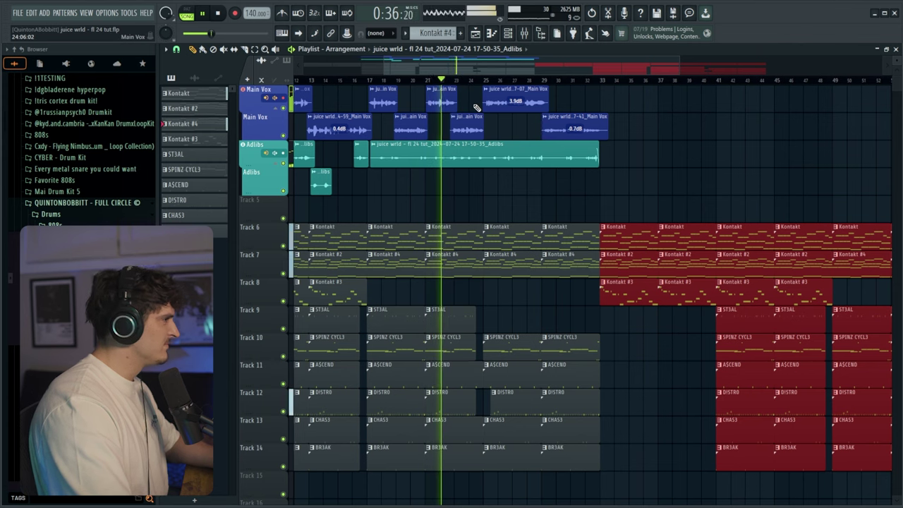
pyautogui.moveTo(540, 72); pyautogui.dragTo(581, 70)
pyautogui.scroll(1, 564, 82)
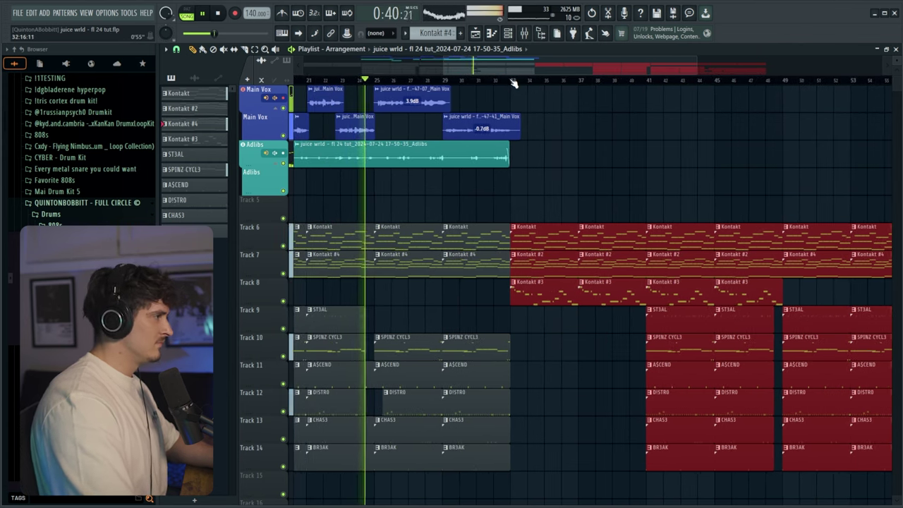
pyautogui.scroll(1, 513, 83)
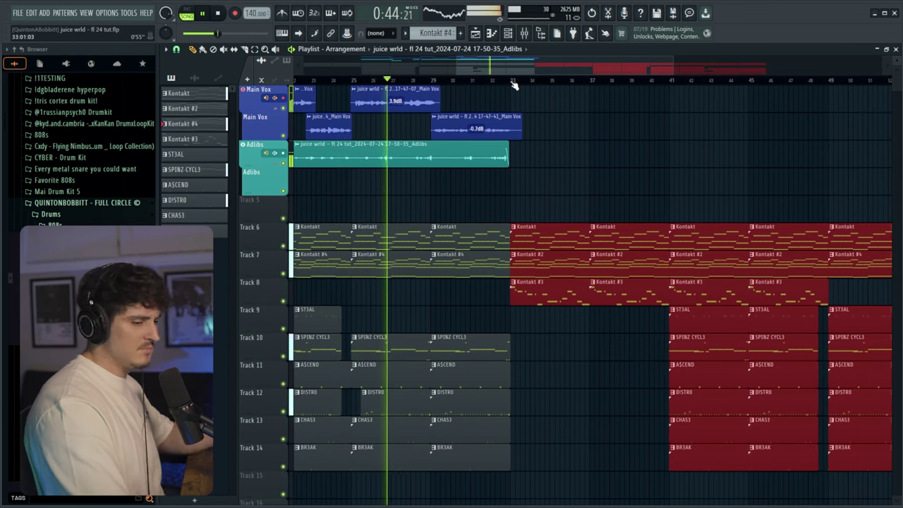
pyautogui.moveTo(512, 70); pyautogui.dragTo(558, 63)
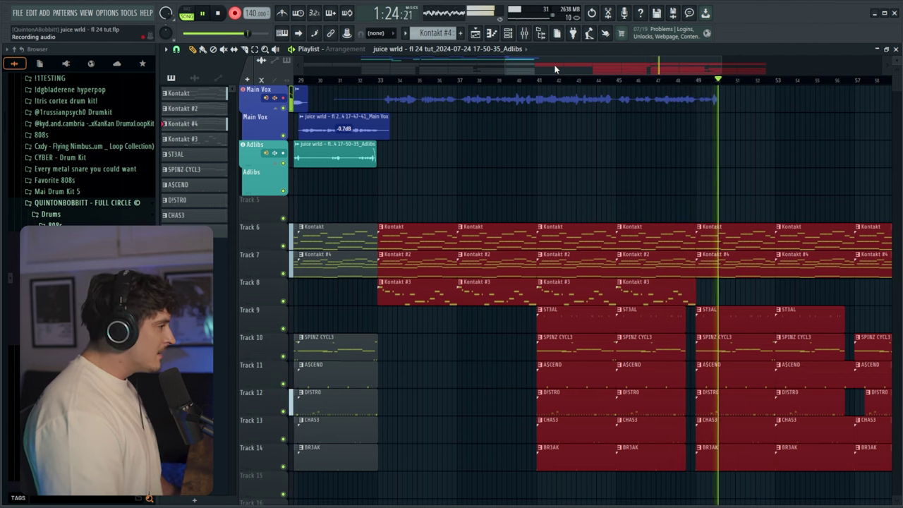
pyautogui.moveTo(555, 70); pyautogui.dragTo(639, 67)
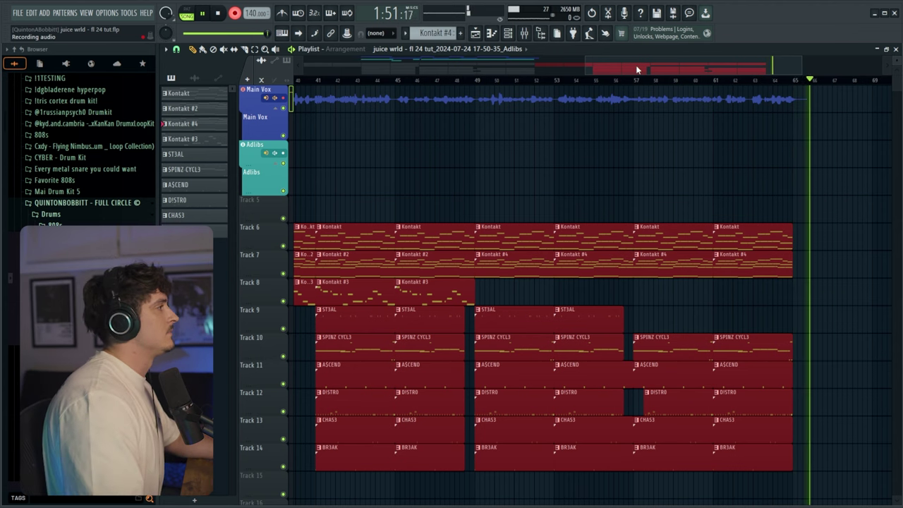
pyautogui.press('space')
pyautogui.scroll(-2, 590, 84)
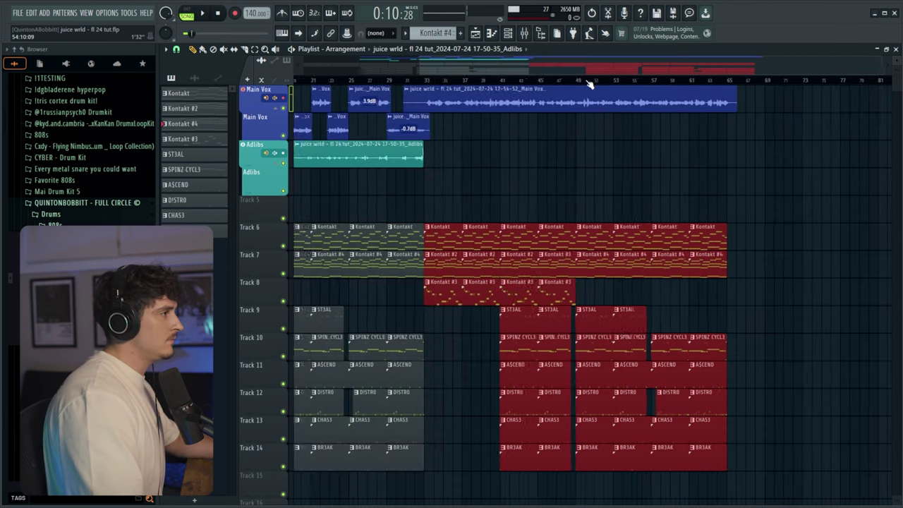